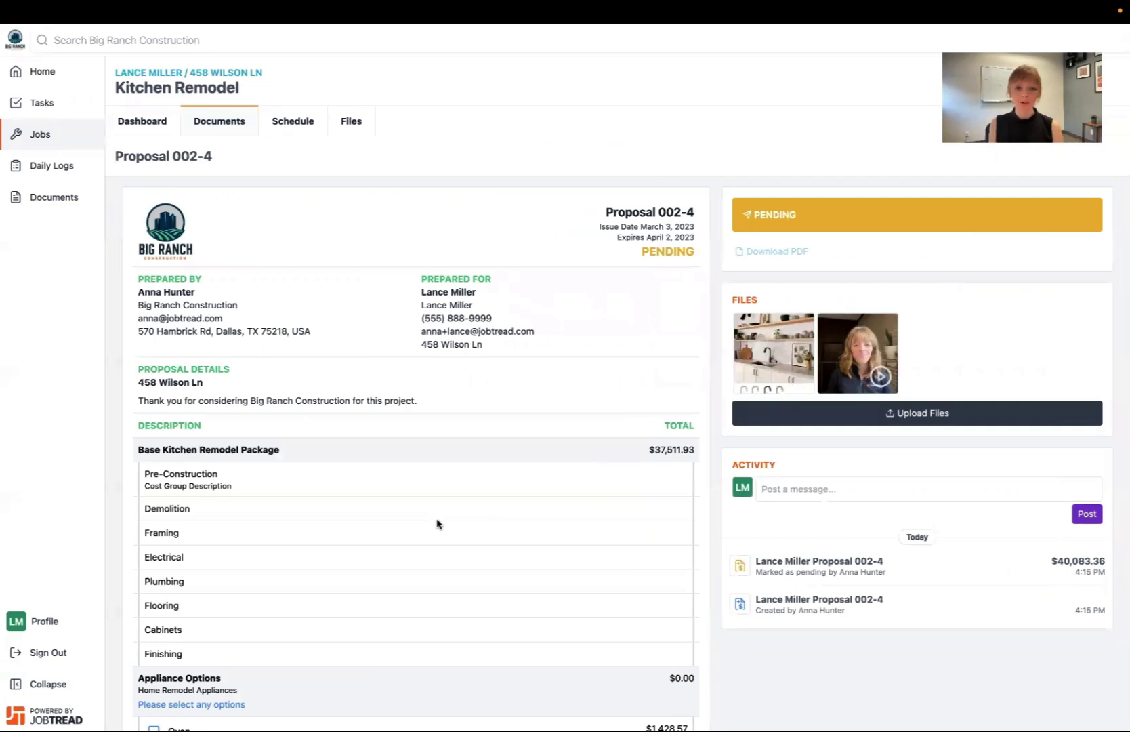
- Check the eight appliance options from Oven through Wine fridge, skipping Trash compactor
{"action": "scroll", "coordinate": [442, 521], "scroll_direction": "down", "scroll_amount": 4}
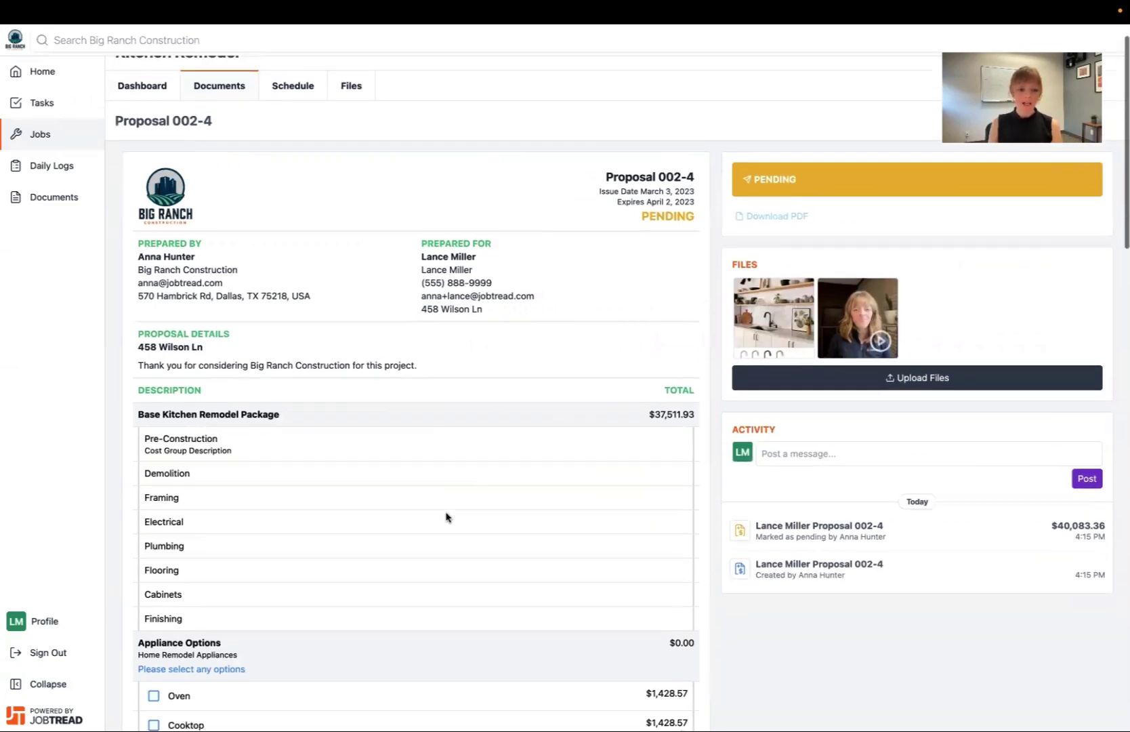
{"action": "scroll", "coordinate": [448, 515], "scroll_direction": "down", "scroll_amount": 4}
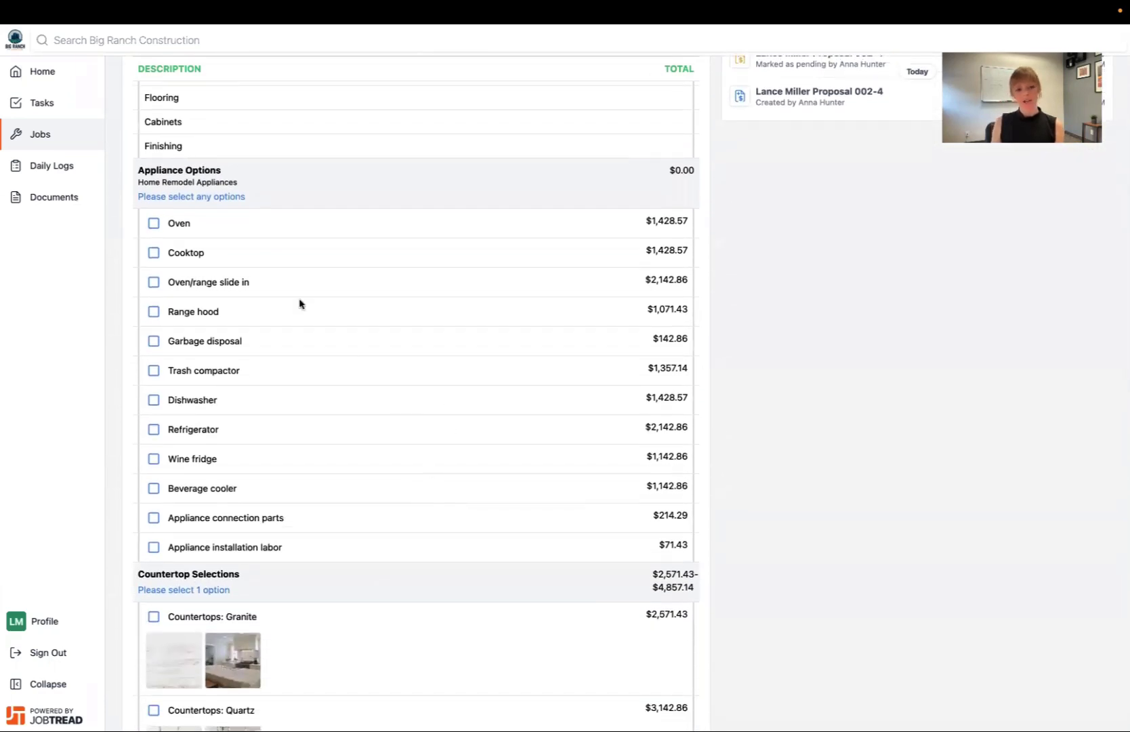
{"action": "left_click", "coordinate": [155, 224]}
{"action": "left_click", "coordinate": [154, 254]}
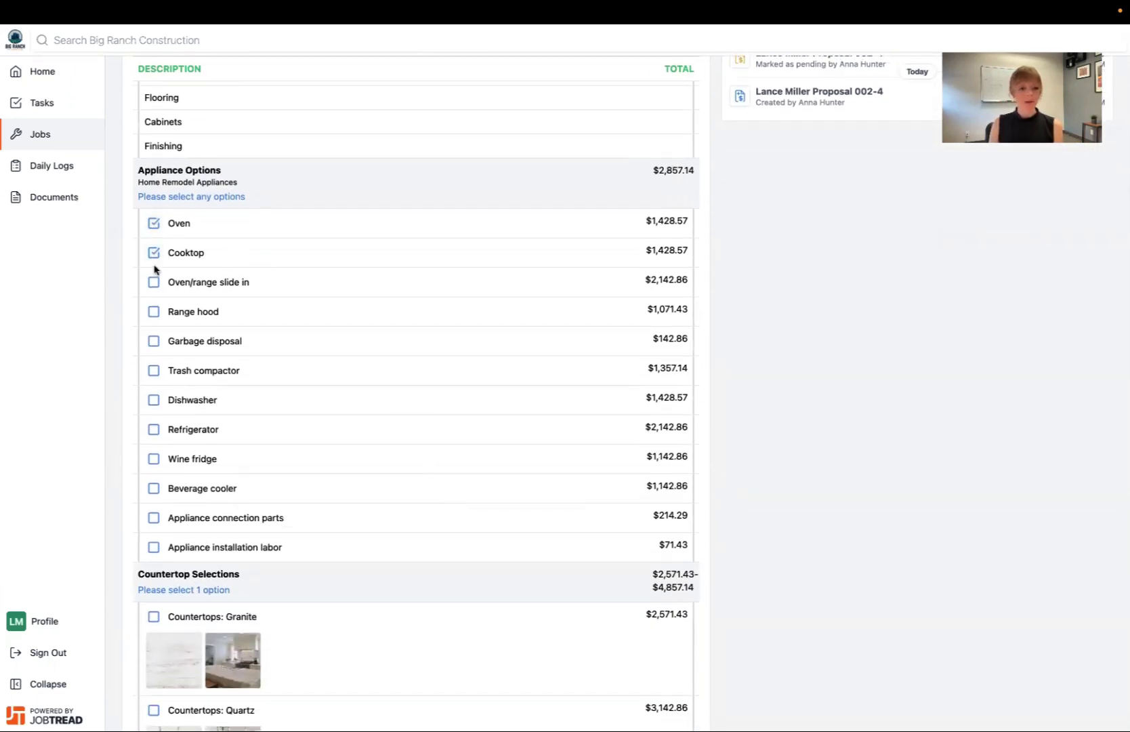
{"action": "left_click", "coordinate": [155, 283]}
{"action": "left_click", "coordinate": [155, 313]}
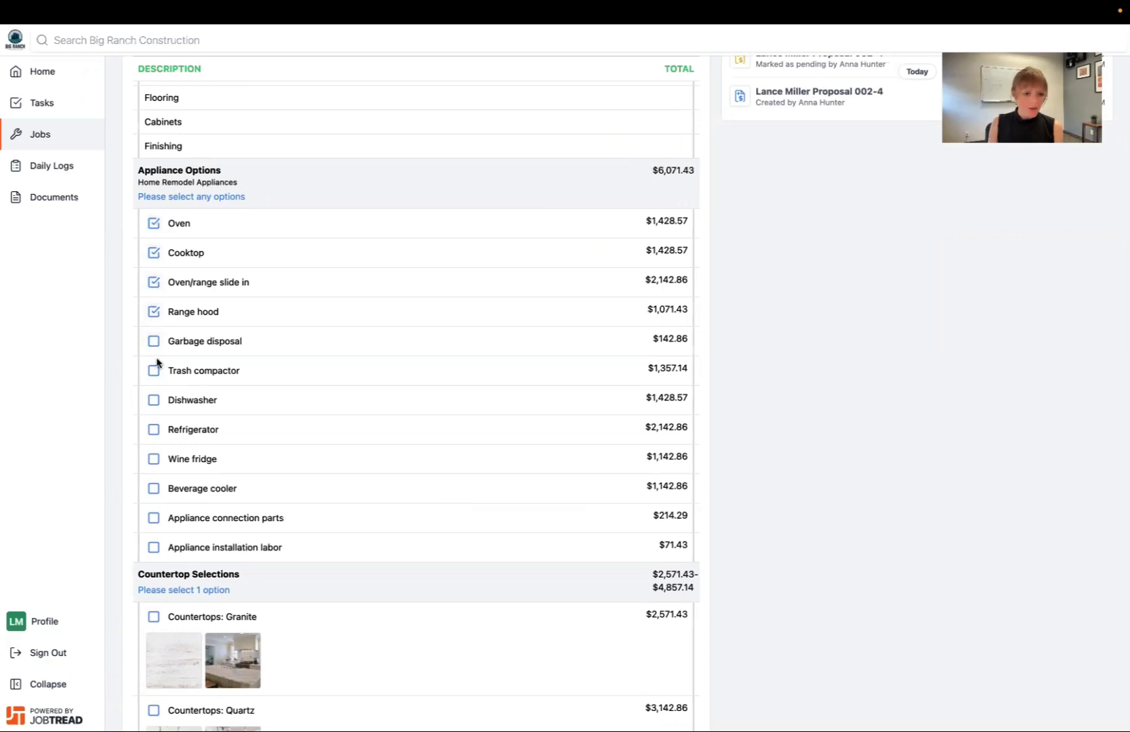
{"action": "left_click", "coordinate": [154, 342]}
{"action": "left_click", "coordinate": [154, 400]}
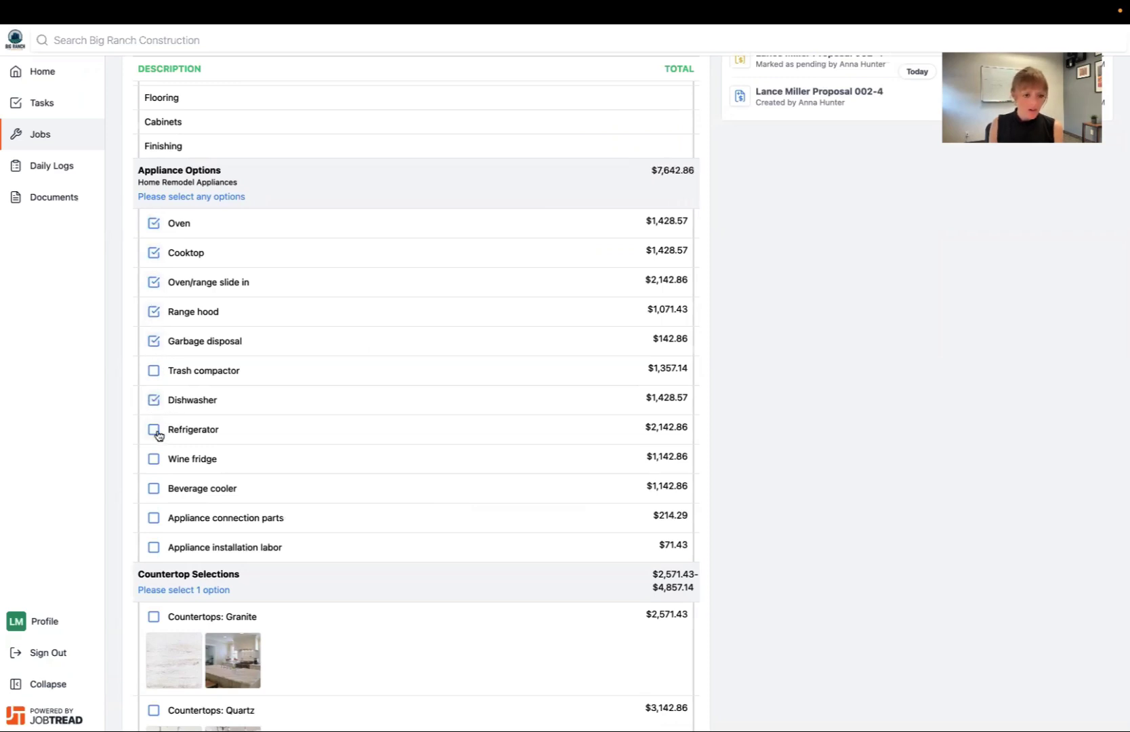
{"action": "left_click", "coordinate": [155, 430]}
{"action": "left_click", "coordinate": [154, 461]}
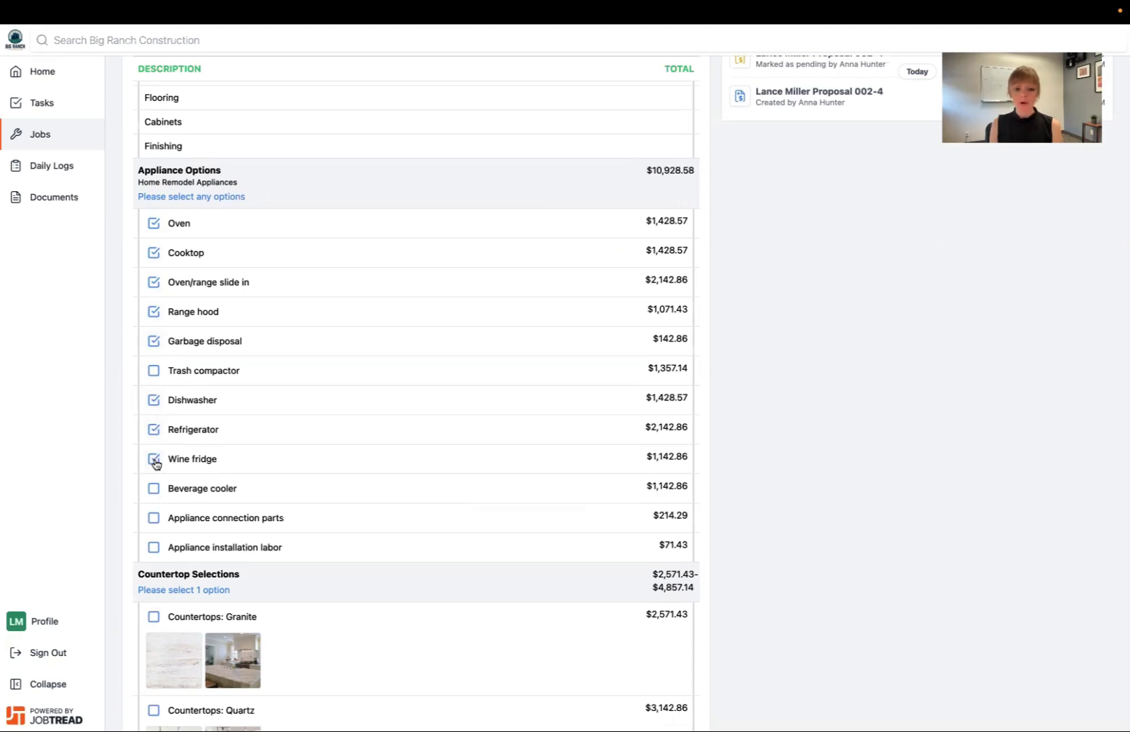
{"action": "scroll", "coordinate": [158, 464], "scroll_direction": "down", "scroll_amount": 5}
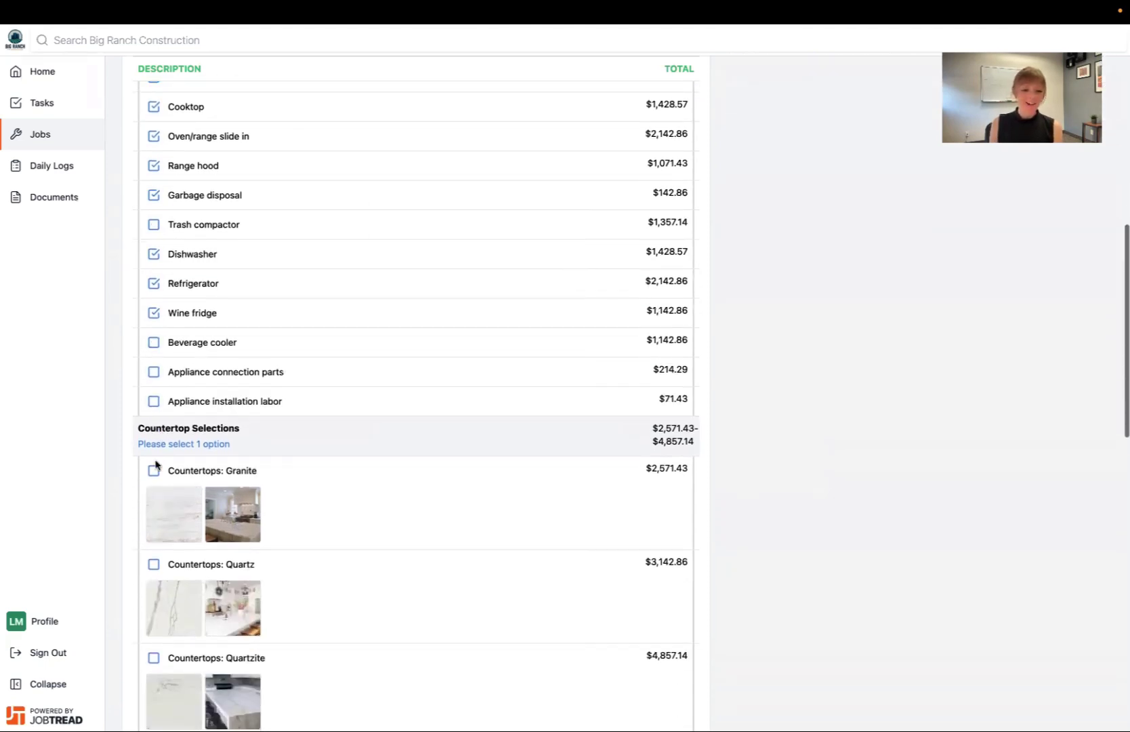
{"action": "scroll", "coordinate": [155, 464], "scroll_direction": "down", "scroll_amount": 1}
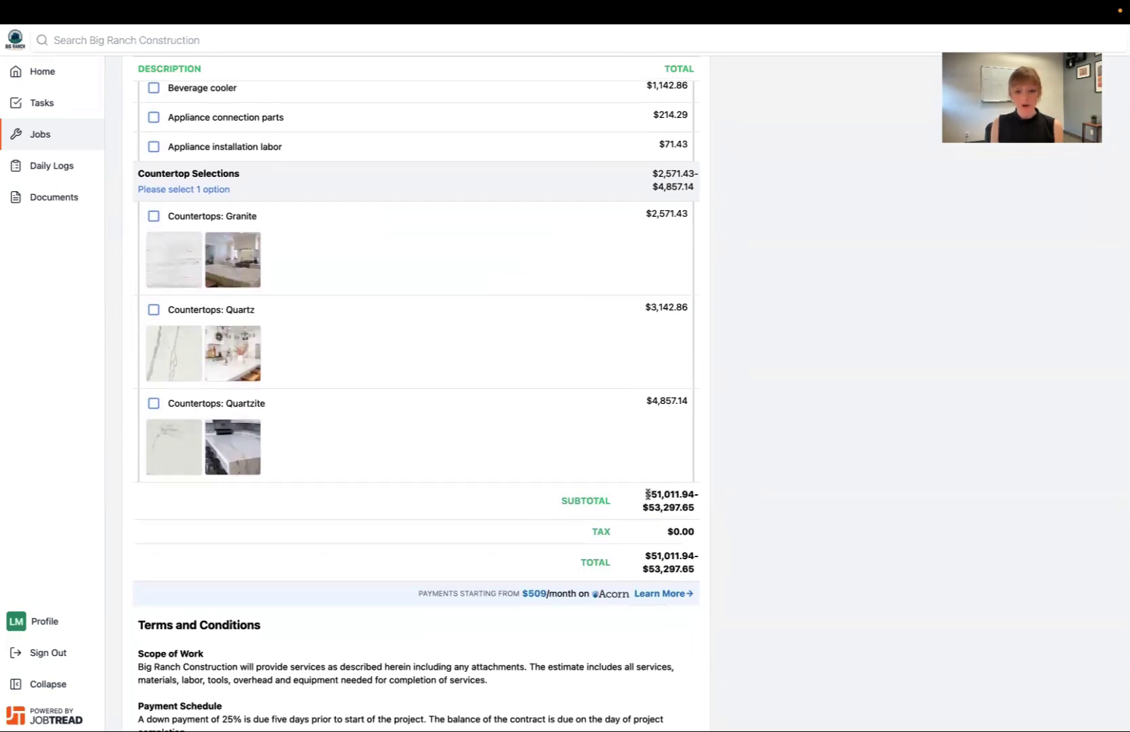
- Select Quartz countertops ($3,142.86) after briefly trying Quartzite, for a $51,583.37 total
{"action": "left_click_drag", "start_coordinate": [643, 490], "coordinate": [700, 512]}
{"action": "left_click", "coordinate": [699, 509]}
{"action": "left_click", "coordinate": [155, 310]}
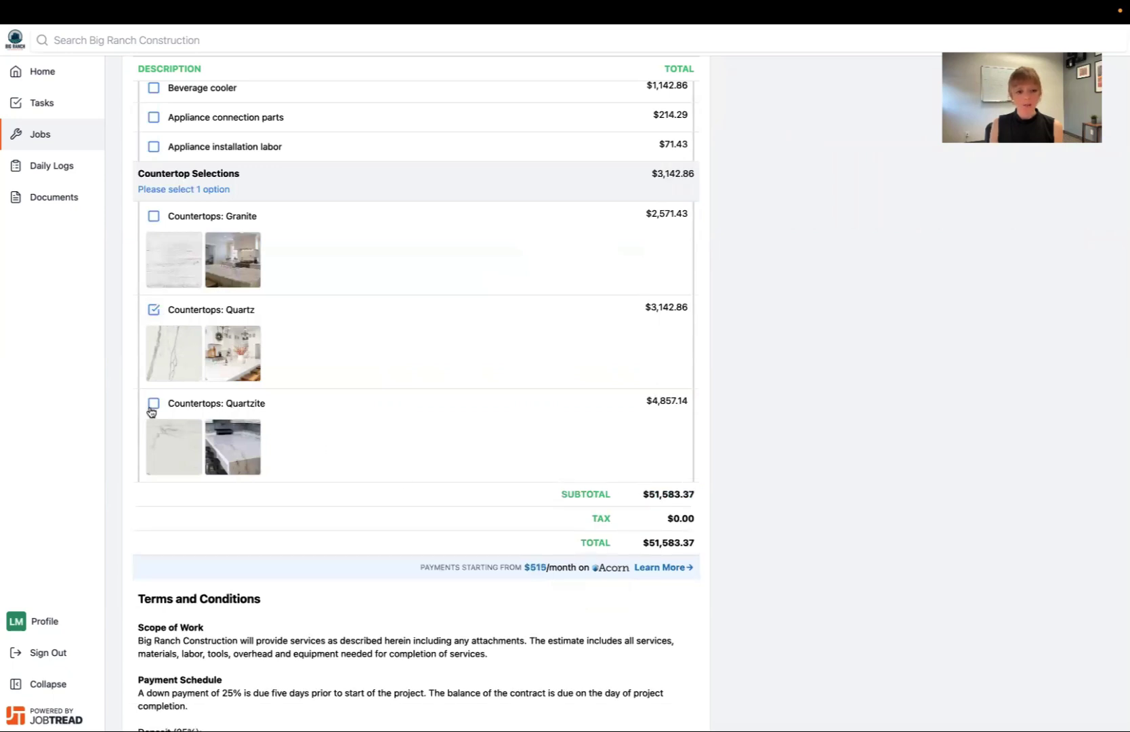
{"action": "left_click", "coordinate": [154, 403]}
{"action": "scroll", "coordinate": [155, 315], "scroll_direction": "down", "scroll_amount": 1}
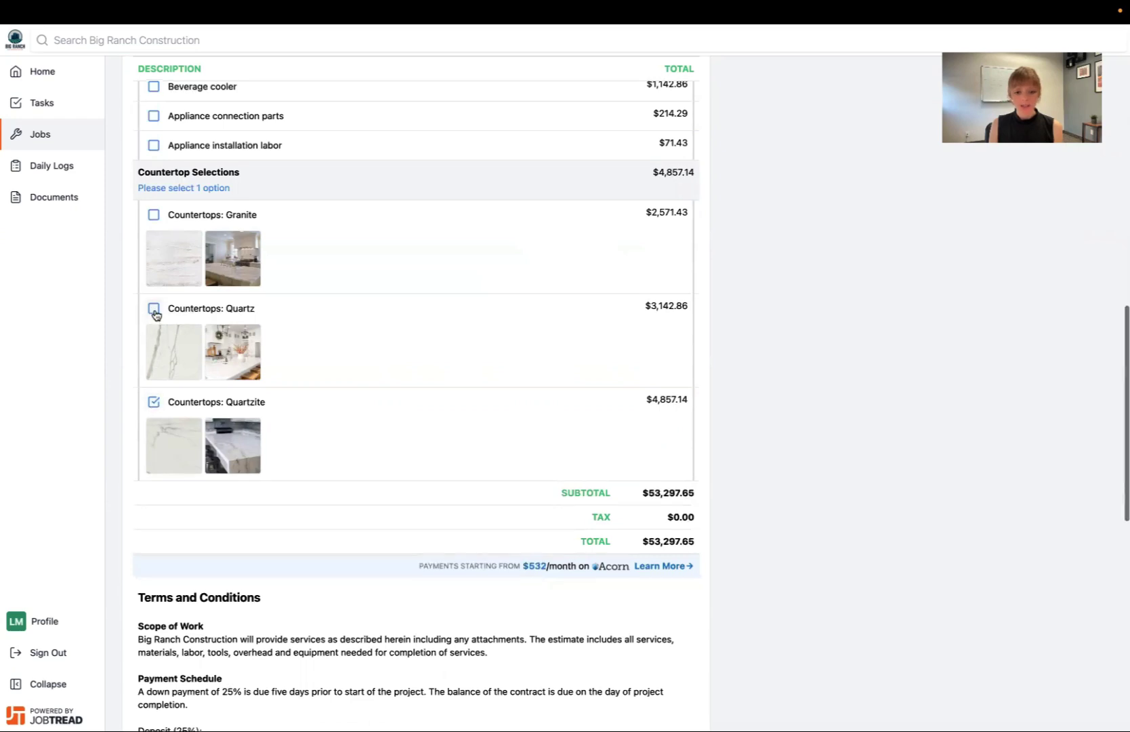
{"action": "left_click", "coordinate": [155, 313]}
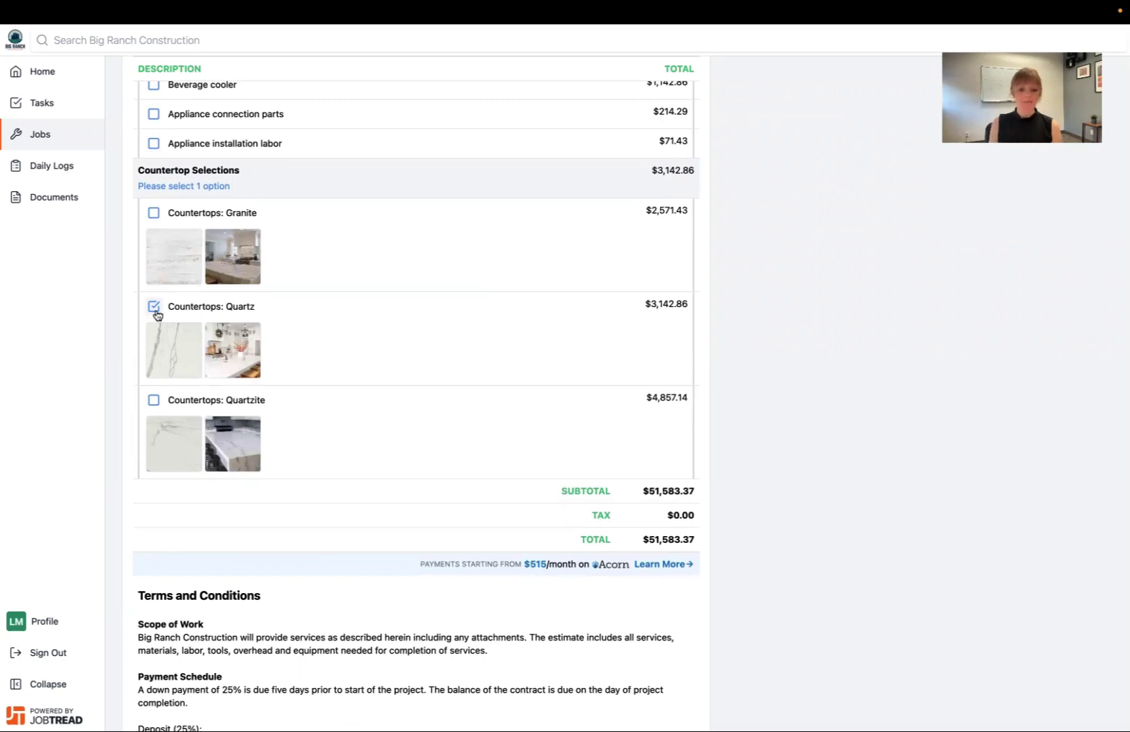
{"action": "scroll", "coordinate": [366, 462], "scroll_direction": "down", "scroll_amount": 2}
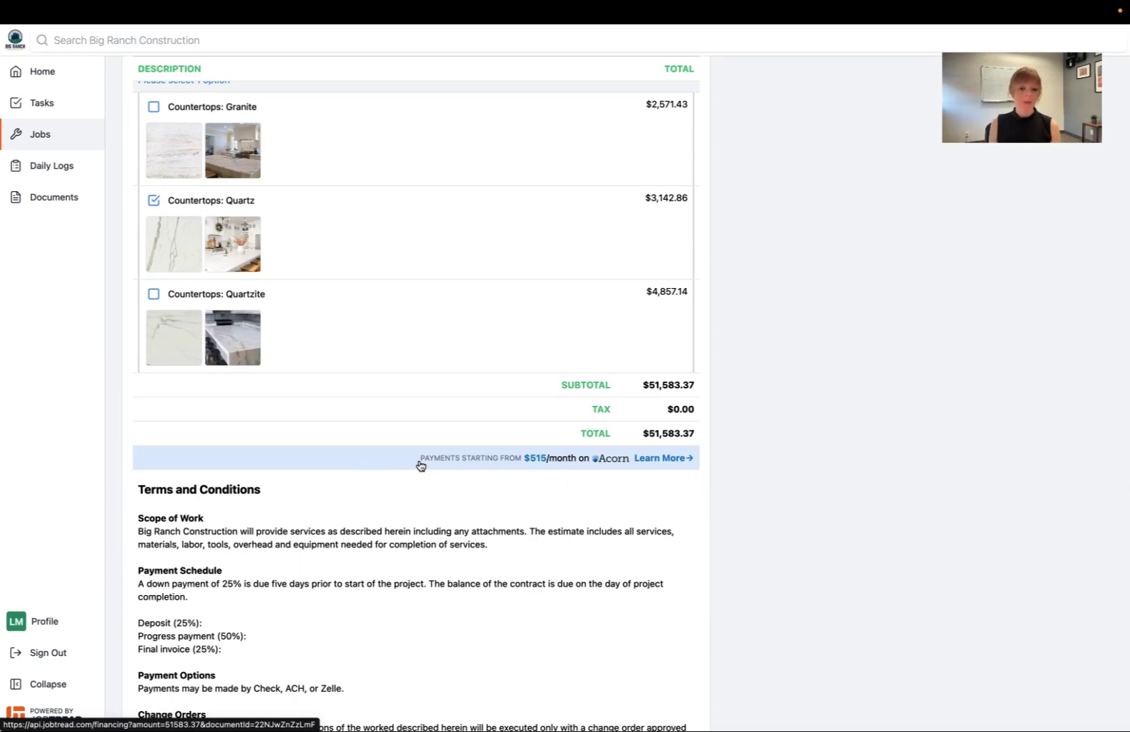
- Draw a signature in the signature box and approve proposal 002-4 at $51,583.37
{"action": "scroll", "coordinate": [421, 464], "scroll_direction": "down", "scroll_amount": 4}
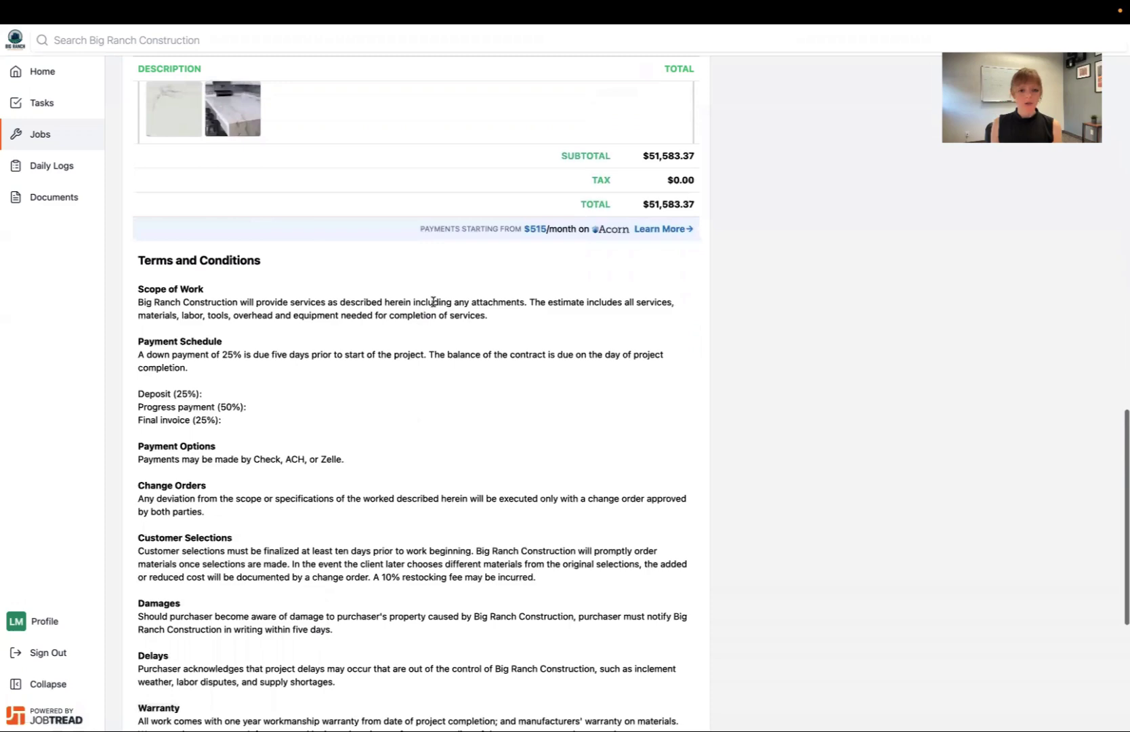
{"action": "scroll", "coordinate": [509, 521], "scroll_direction": "down", "scroll_amount": 4}
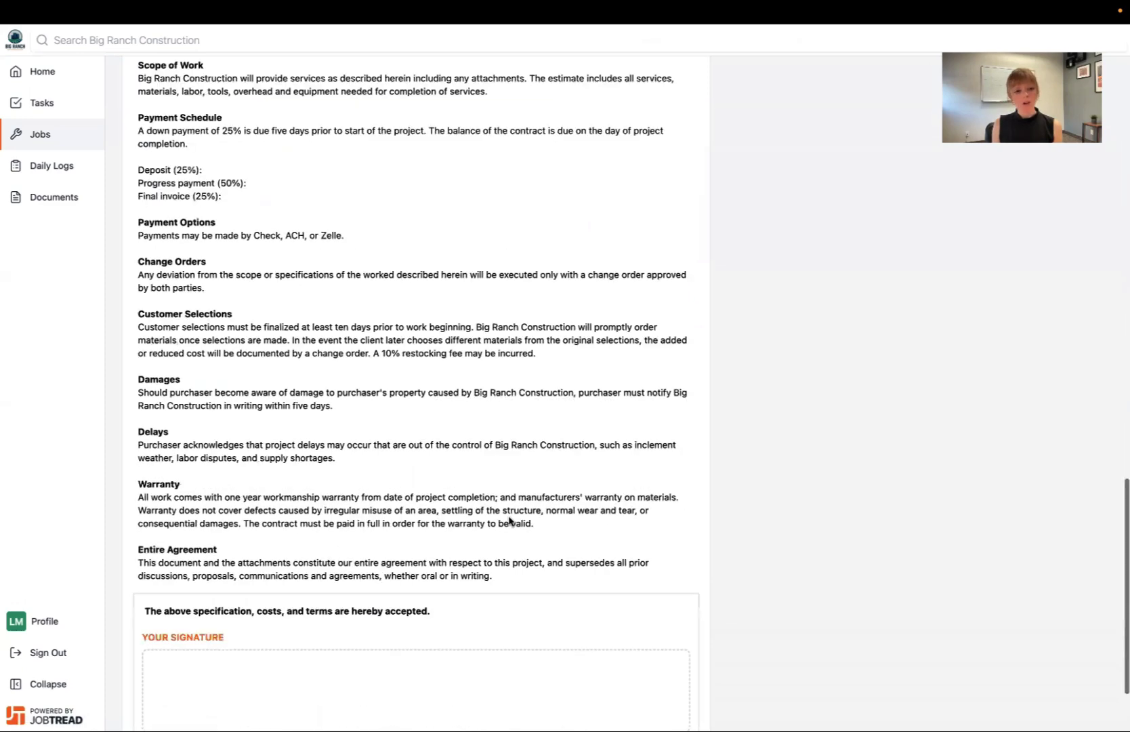
{"action": "scroll", "coordinate": [510, 521], "scroll_direction": "down", "scroll_amount": 2}
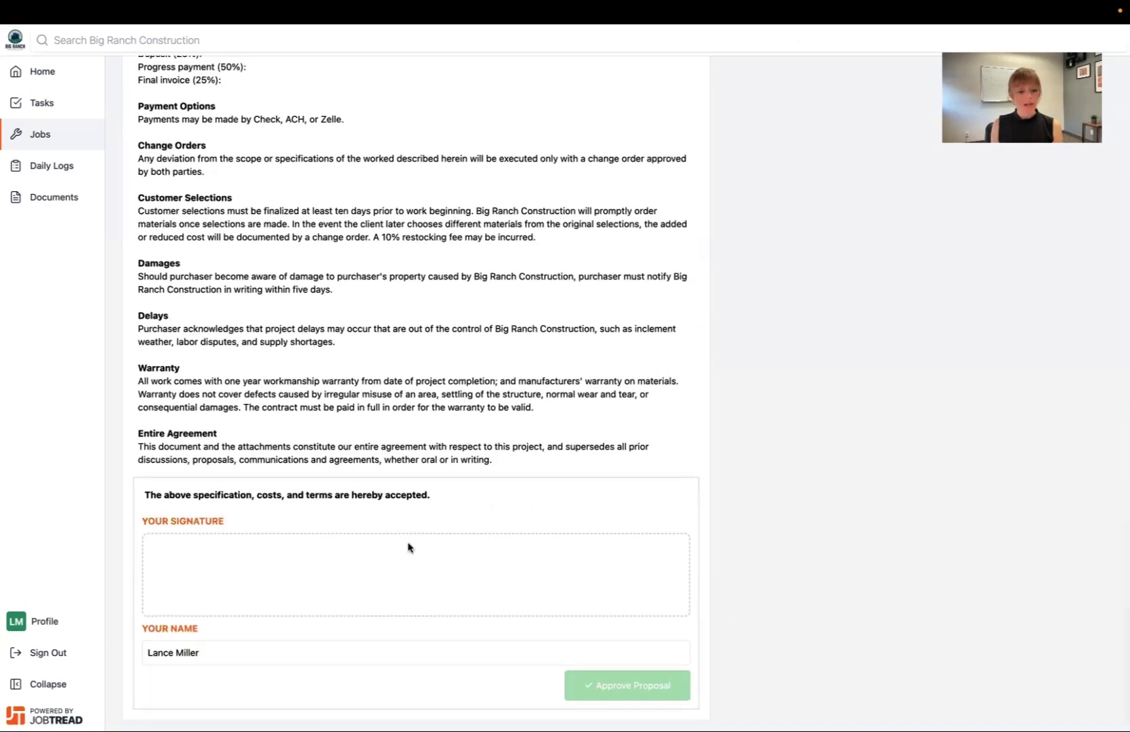
{"action": "left_click_drag", "start_coordinate": [231, 554], "coordinate": [384, 585]}
{"action": "mouse_move", "coordinate": [468, 559]}
{"action": "left_mouse_down"}
{"action": "mouse_move", "coordinate": [436, 584]}
{"action": "mouse_move", "coordinate": [498, 607]}
{"action": "mouse_move", "coordinate": [648, 576]}
{"action": "left_mouse_up"}
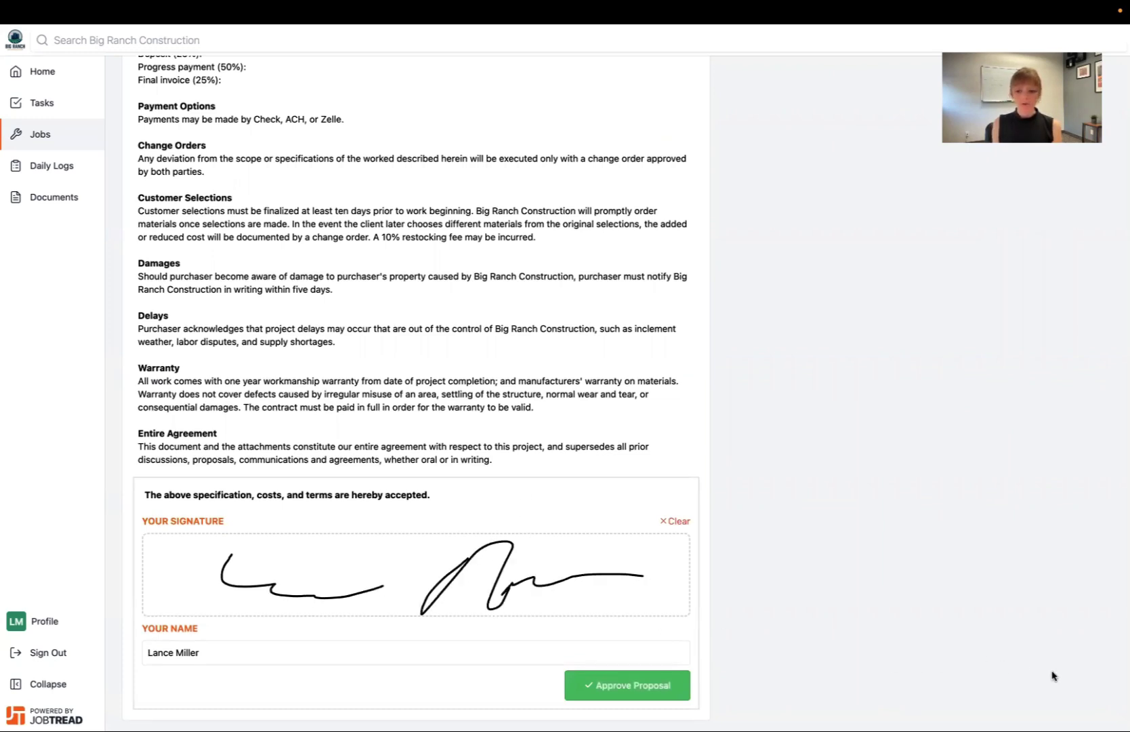
{"action": "left_click", "coordinate": [612, 696]}
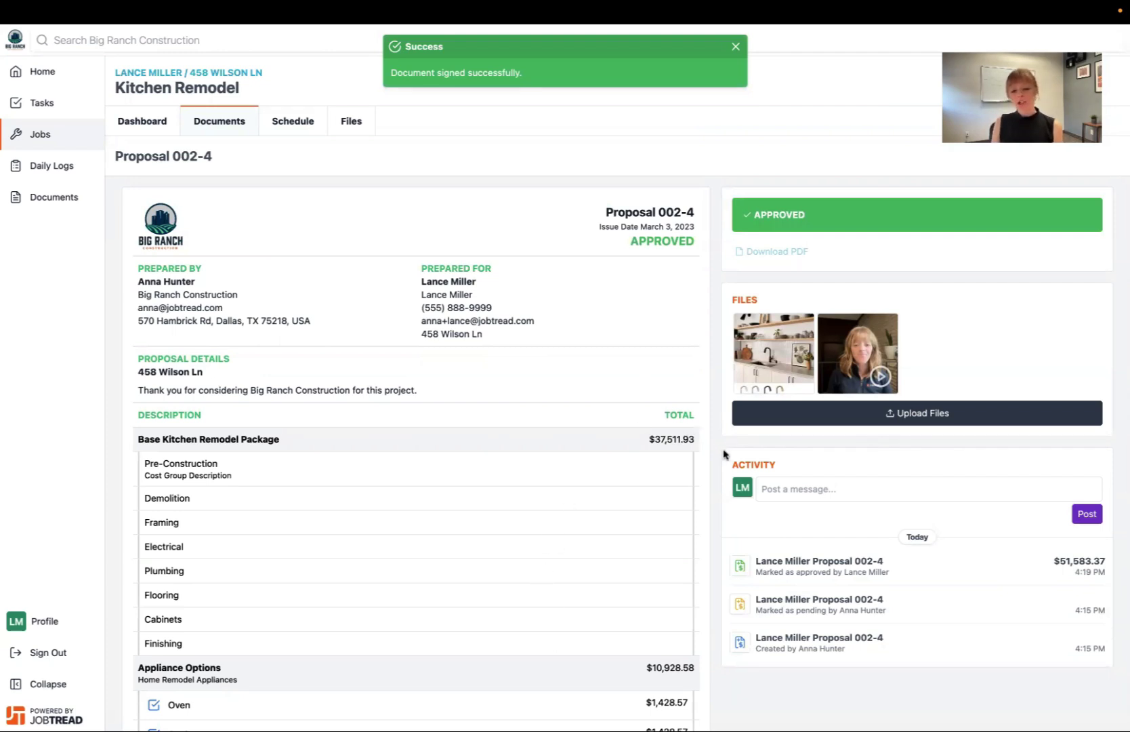
- Post 'When can you start? I am so excited!' to Proposal 002-4's activity feed
{"action": "left_click", "coordinate": [829, 490]}
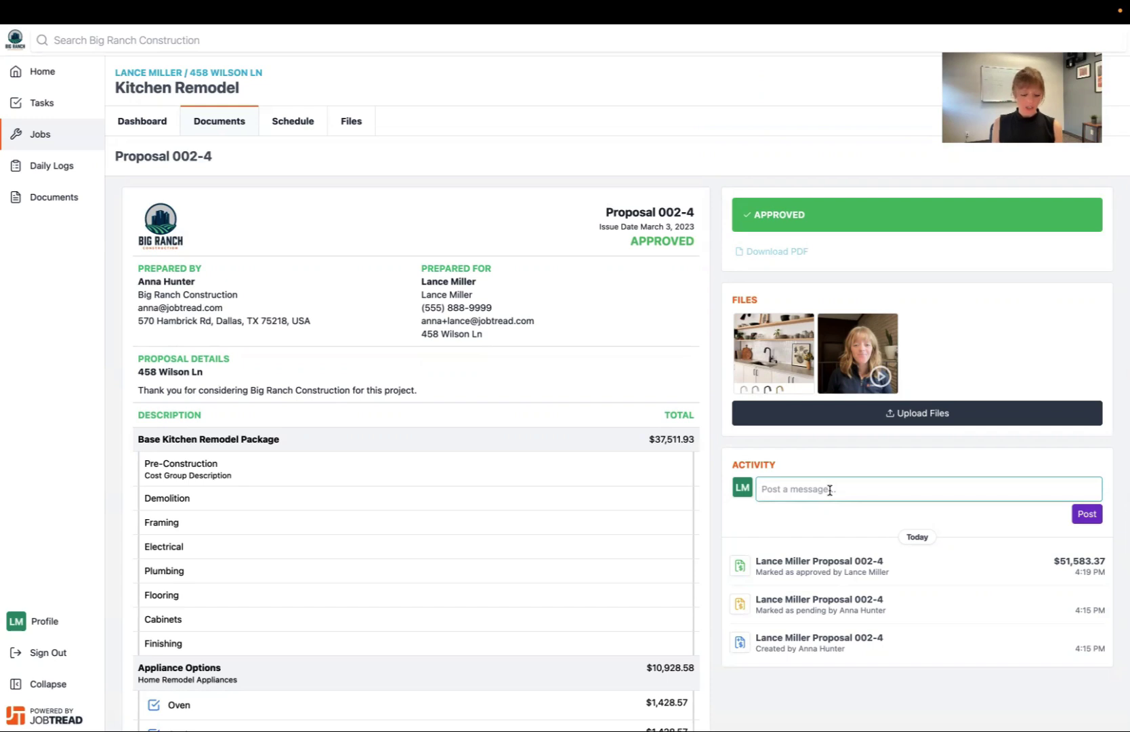
{"action": "type", "text": "When c"}
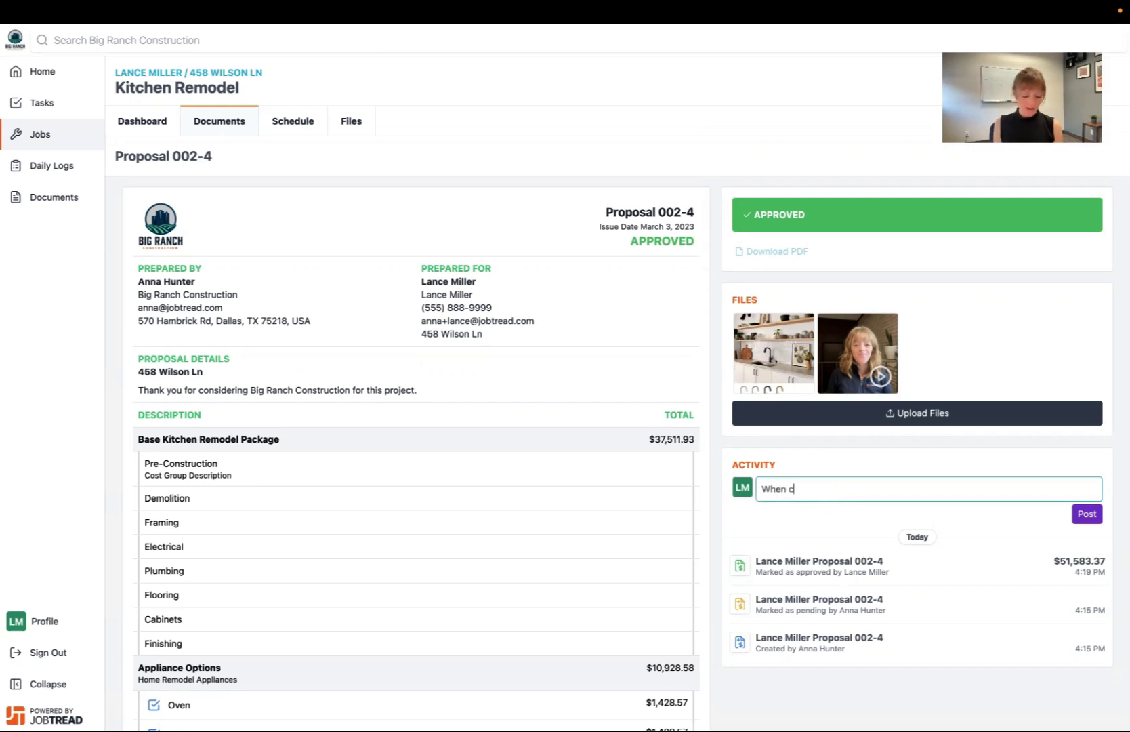
{"action": "type", "text": "an you start? I am so"}
{"action": "type", "text": " exxc"}
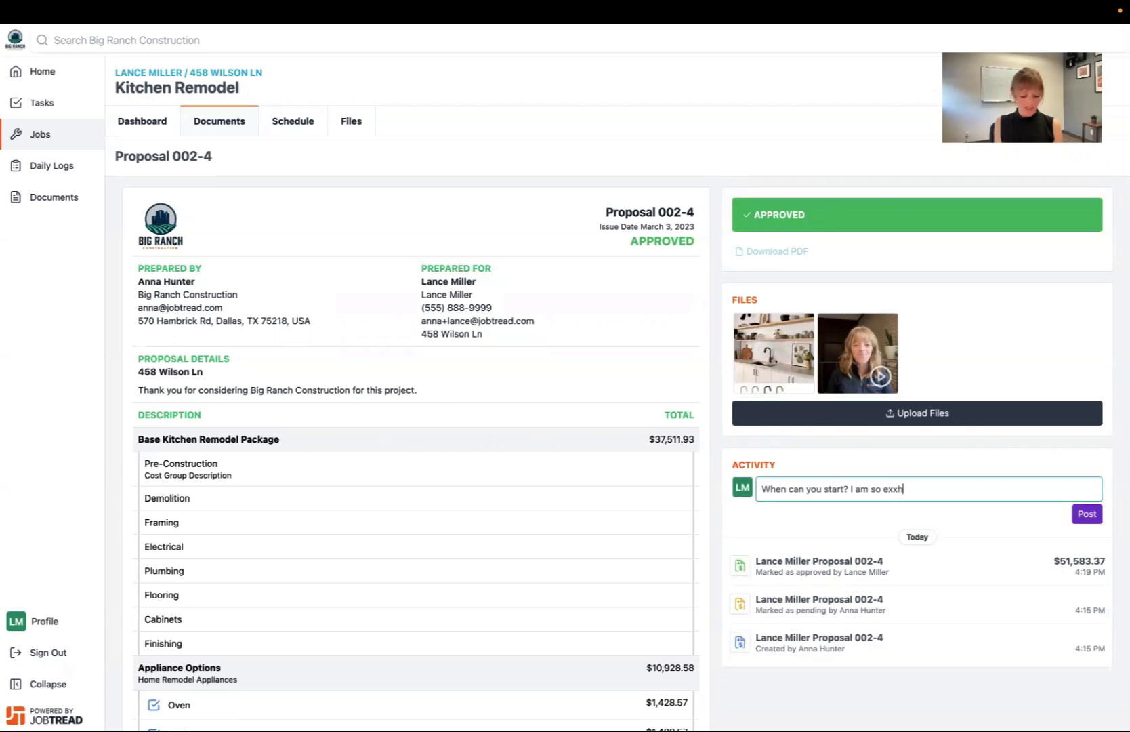
{"action": "key", "text": "BackSpace"}
{"action": "key", "text": "BackSpace"}
{"action": "type", "text": "ci"}
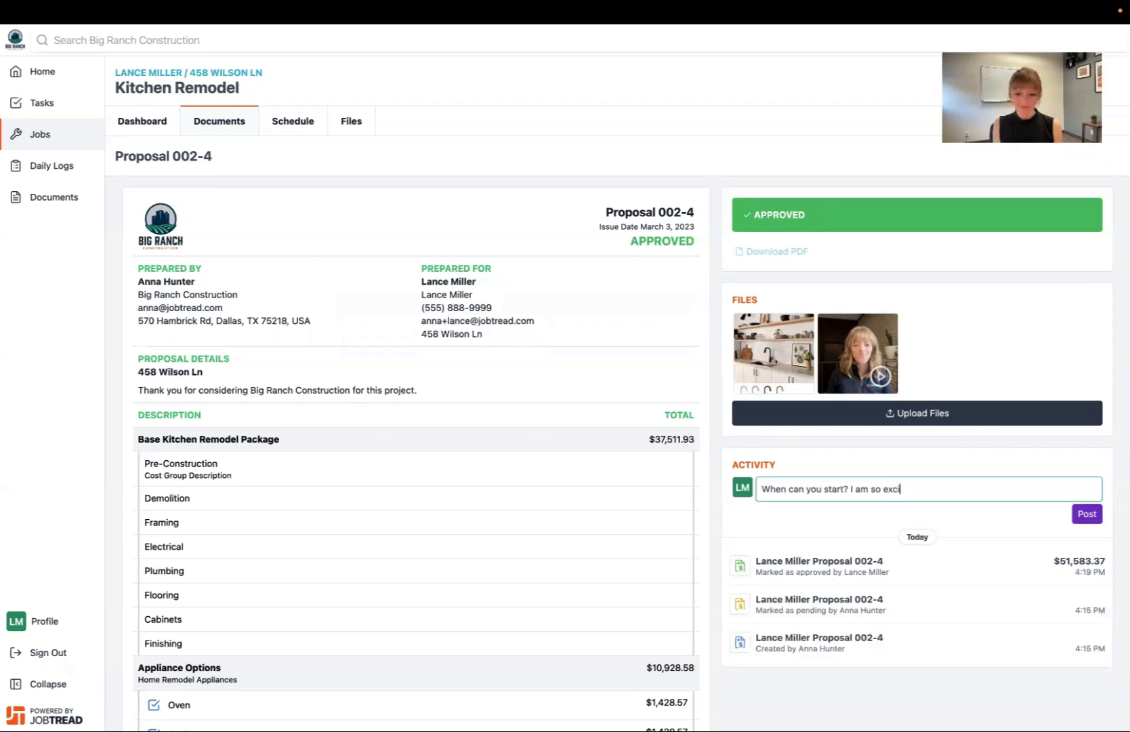
{"action": "type", "text": "ted!"}
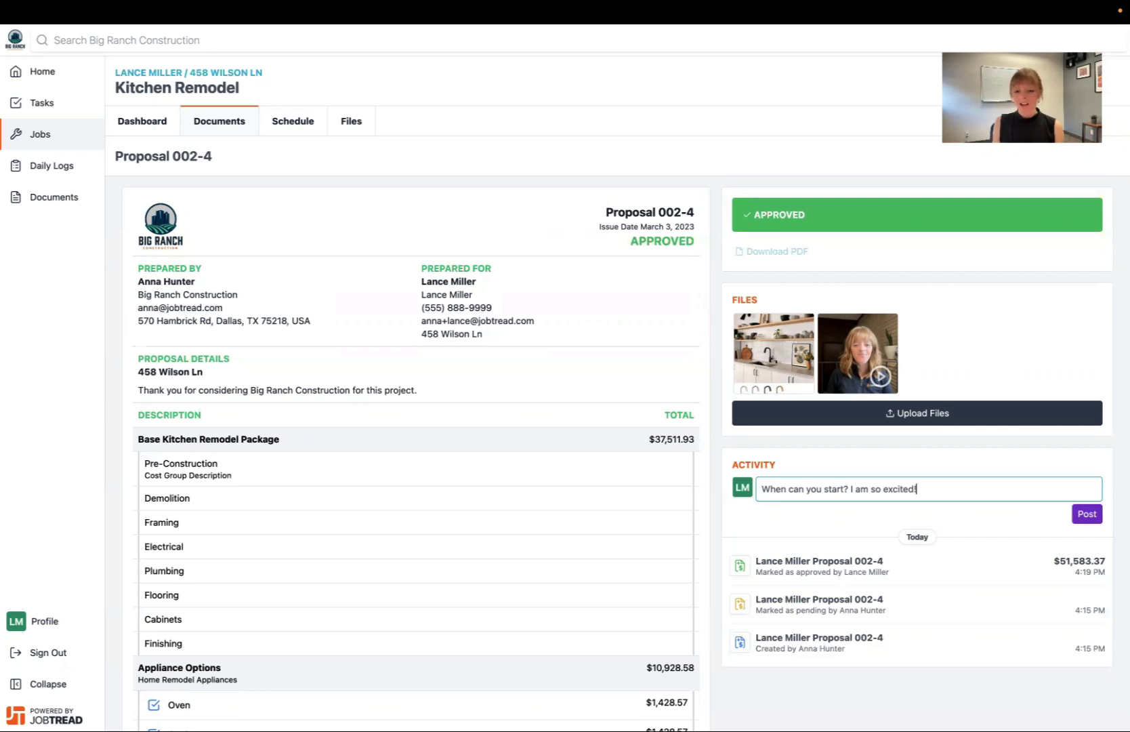
{"action": "left_click", "coordinate": [1074, 516]}
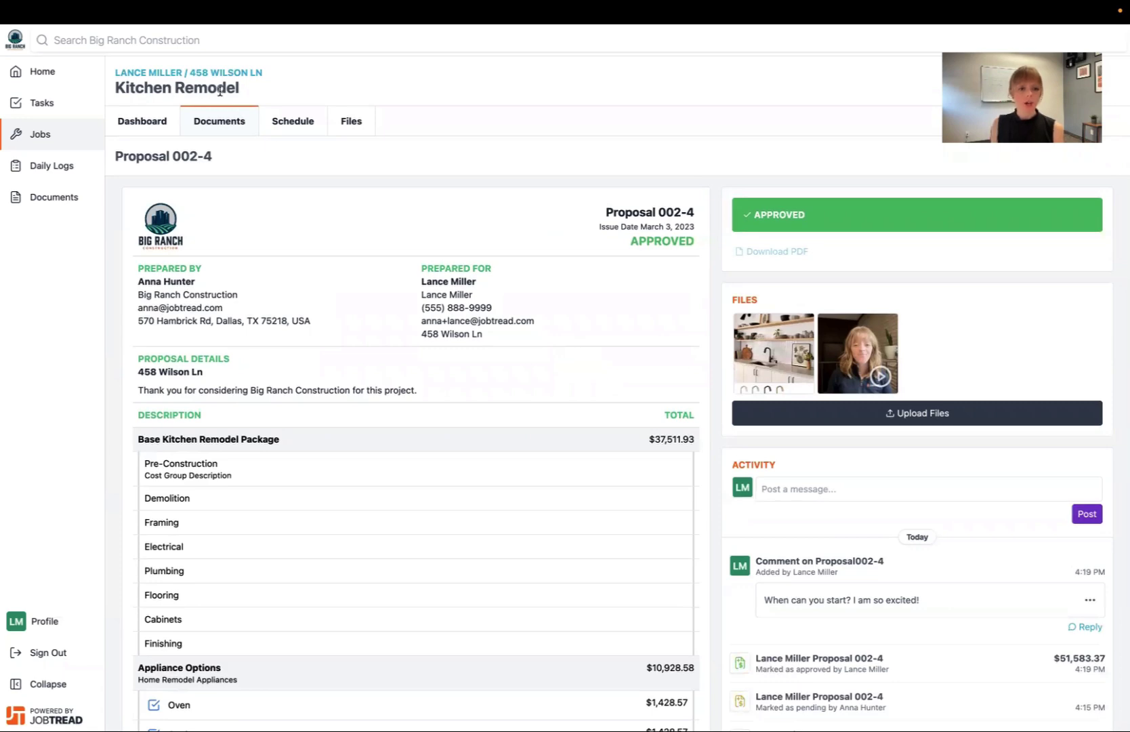
- Open the Kitchen Remodel Dashboard tab and scroll through its activity feed
{"action": "left_click", "coordinate": [154, 129]}
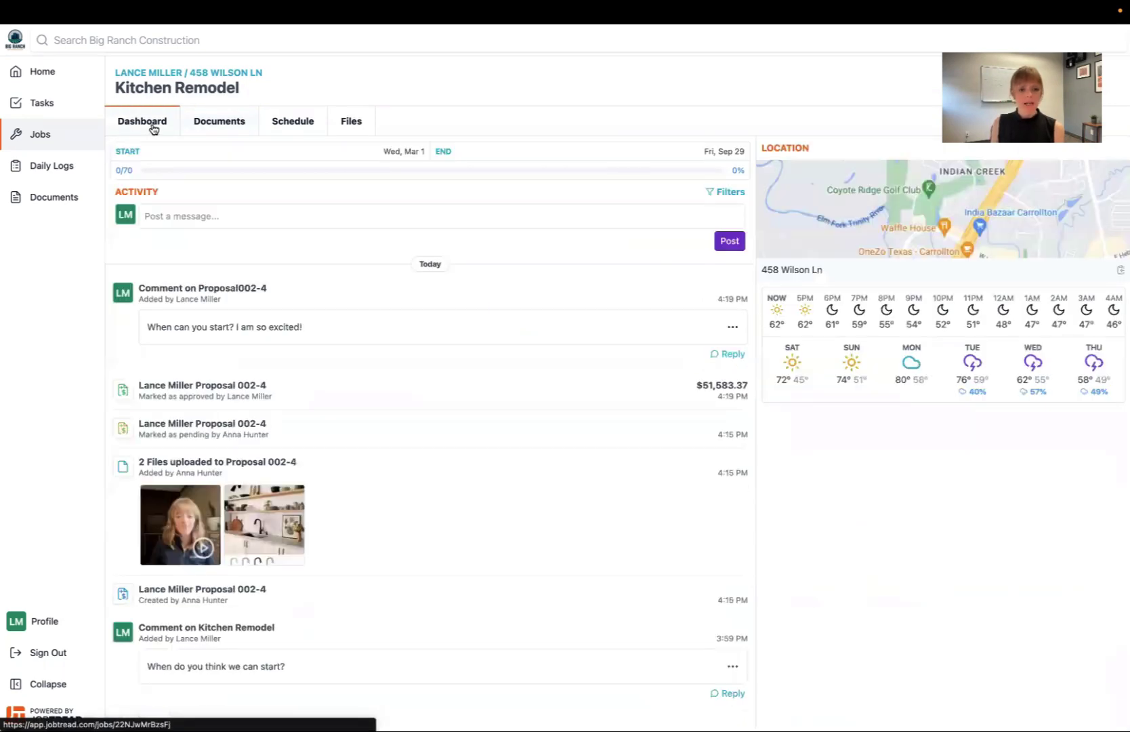
{"action": "scroll", "coordinate": [471, 300], "scroll_direction": "down", "scroll_amount": 3}
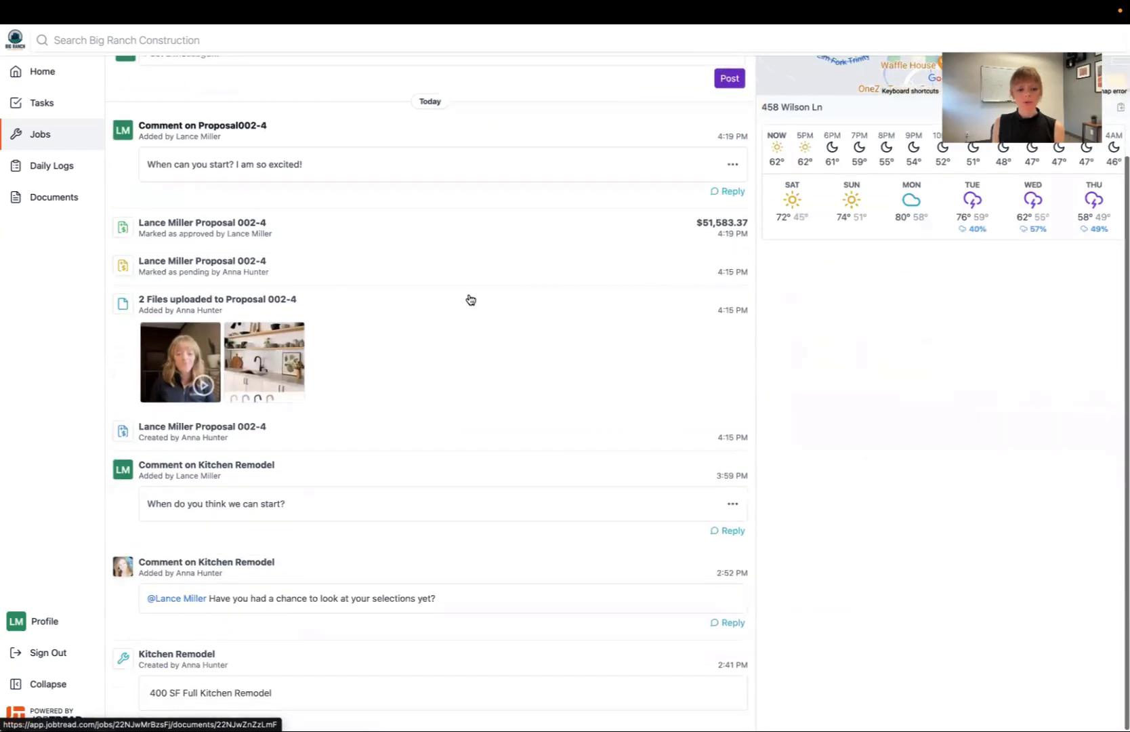
{"action": "scroll", "coordinate": [471, 299], "scroll_direction": "up", "scroll_amount": 3}
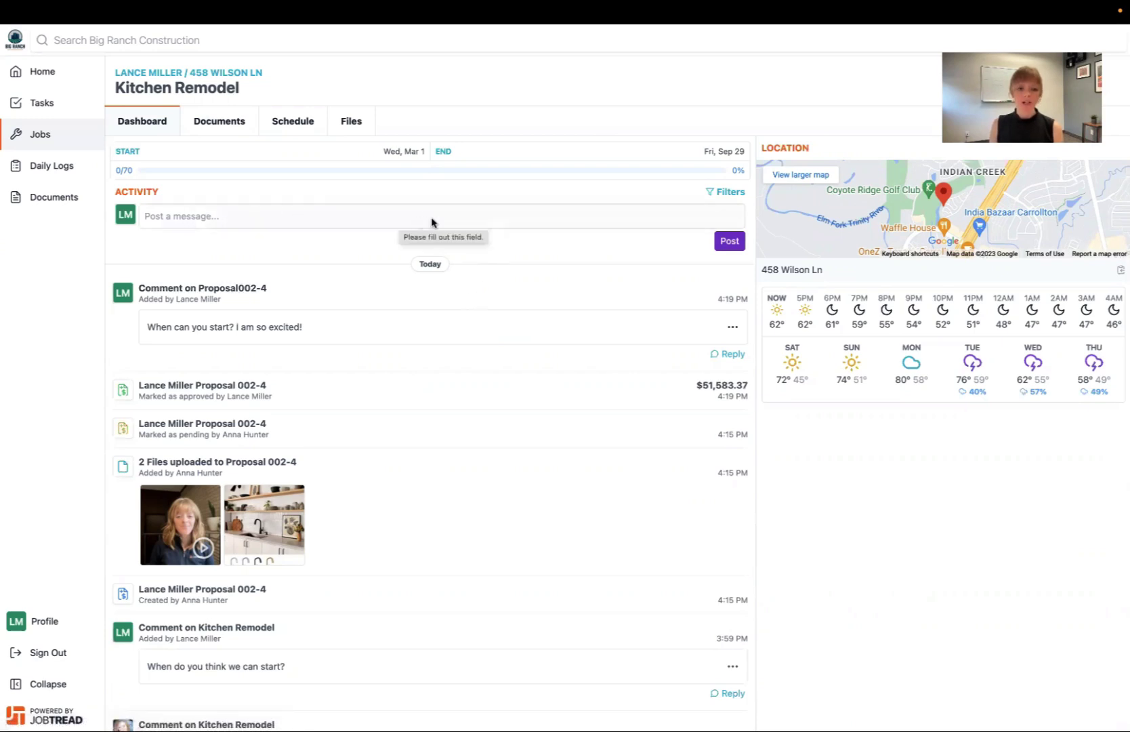
- Post 'I am looking forward to the project! Can you remind me of the payment terms?'
{"action": "left_click", "coordinate": [269, 216]}
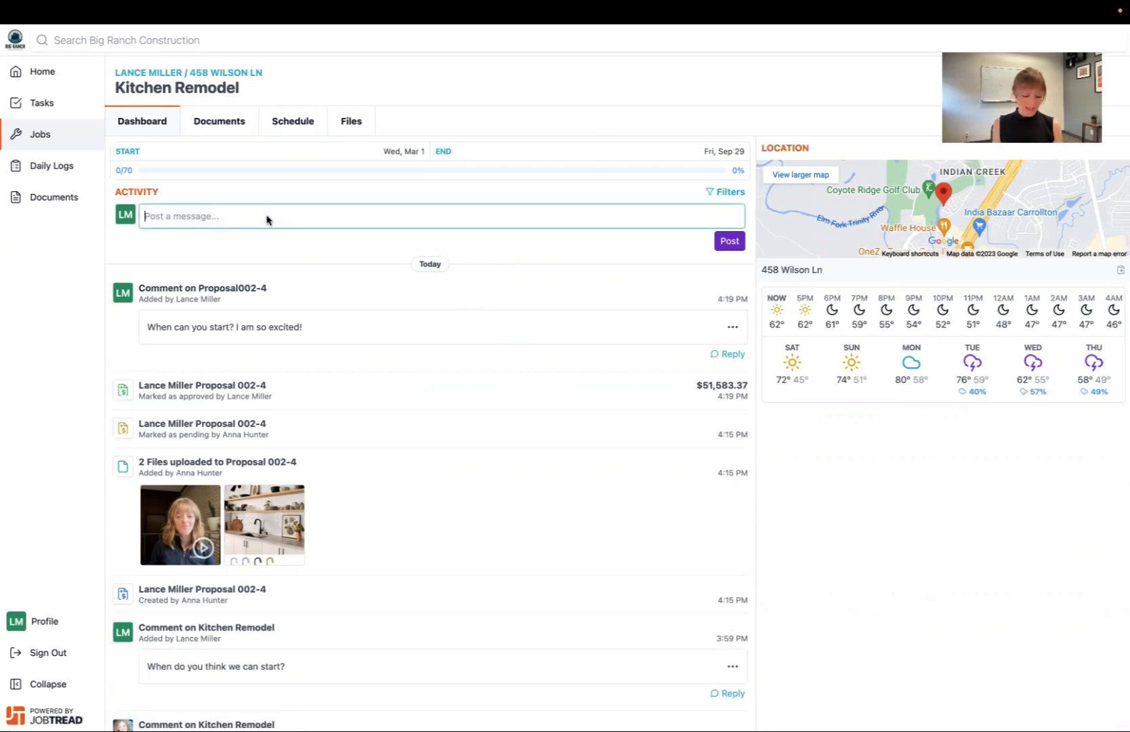
{"action": "type", "text": "I"}
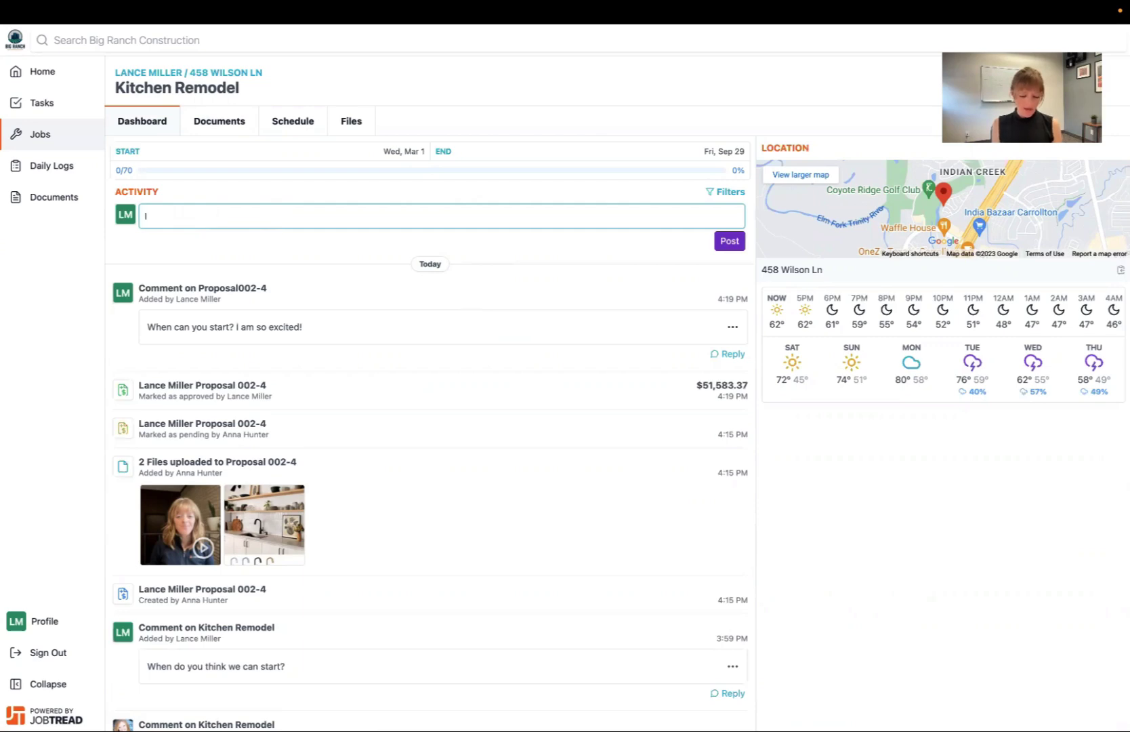
{"action": "type", "text": " am looking forawa"}
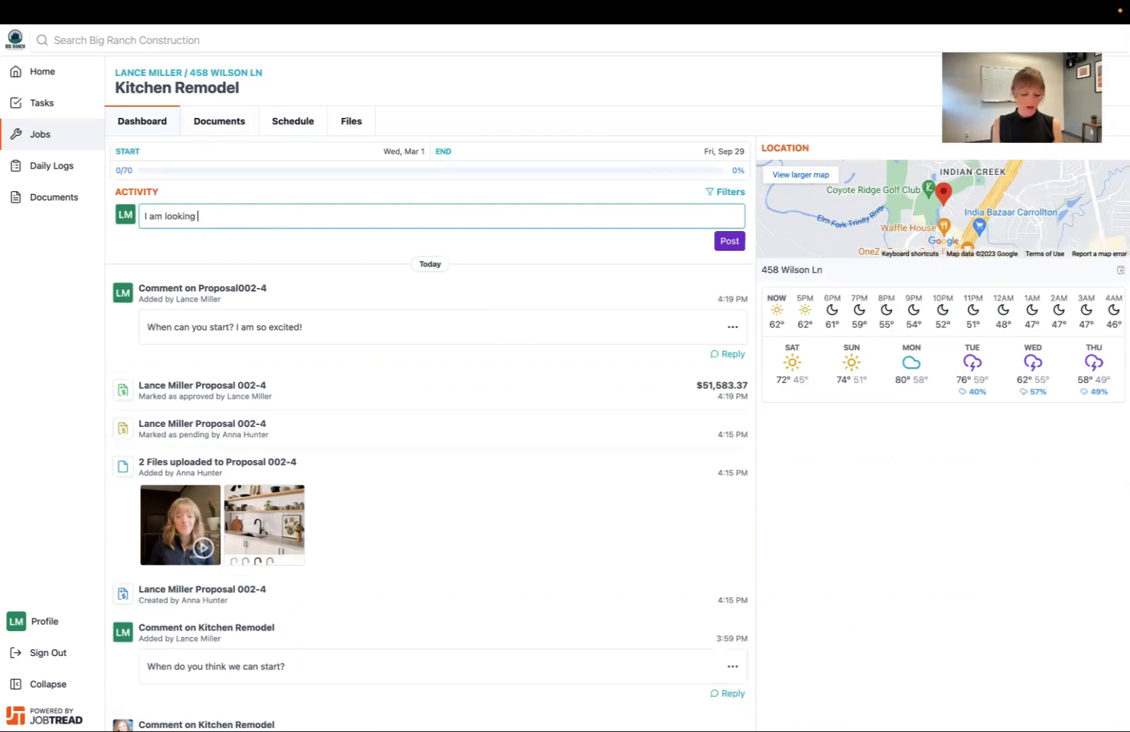
{"action": "key", "text": "BackSpace"}
{"action": "key", "text": "BackSpace"}
{"action": "key", "text": "BackSpace"}
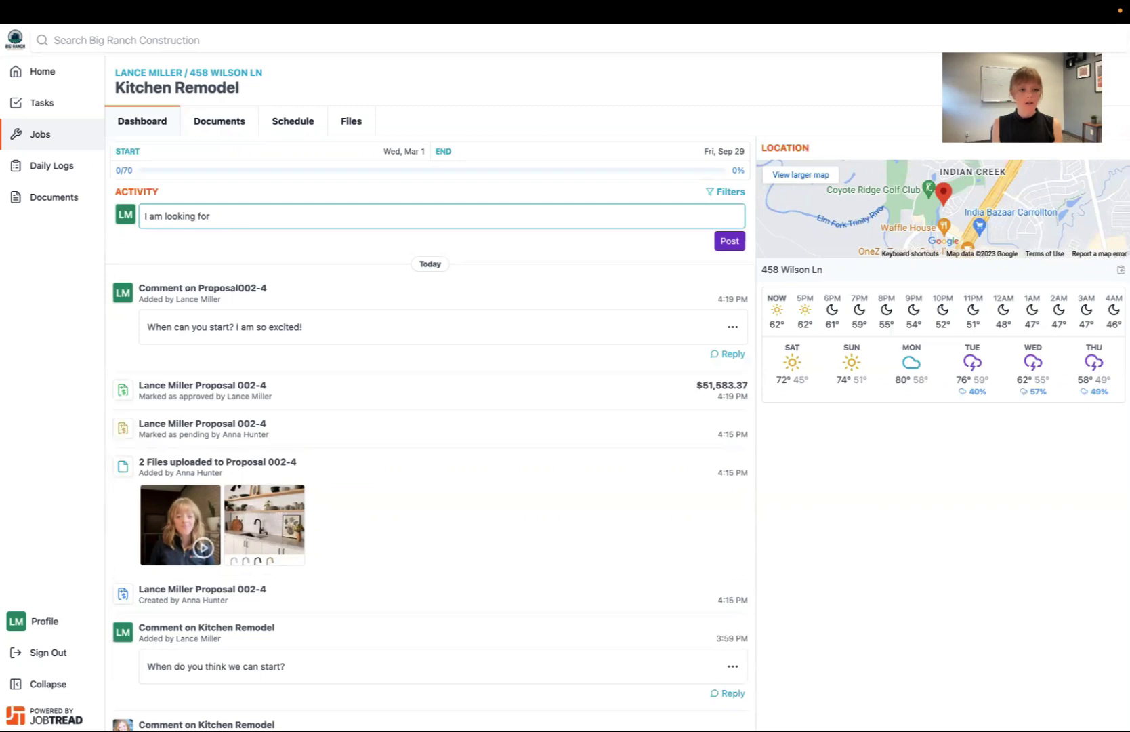
{"action": "type", "text": "ward to the "}
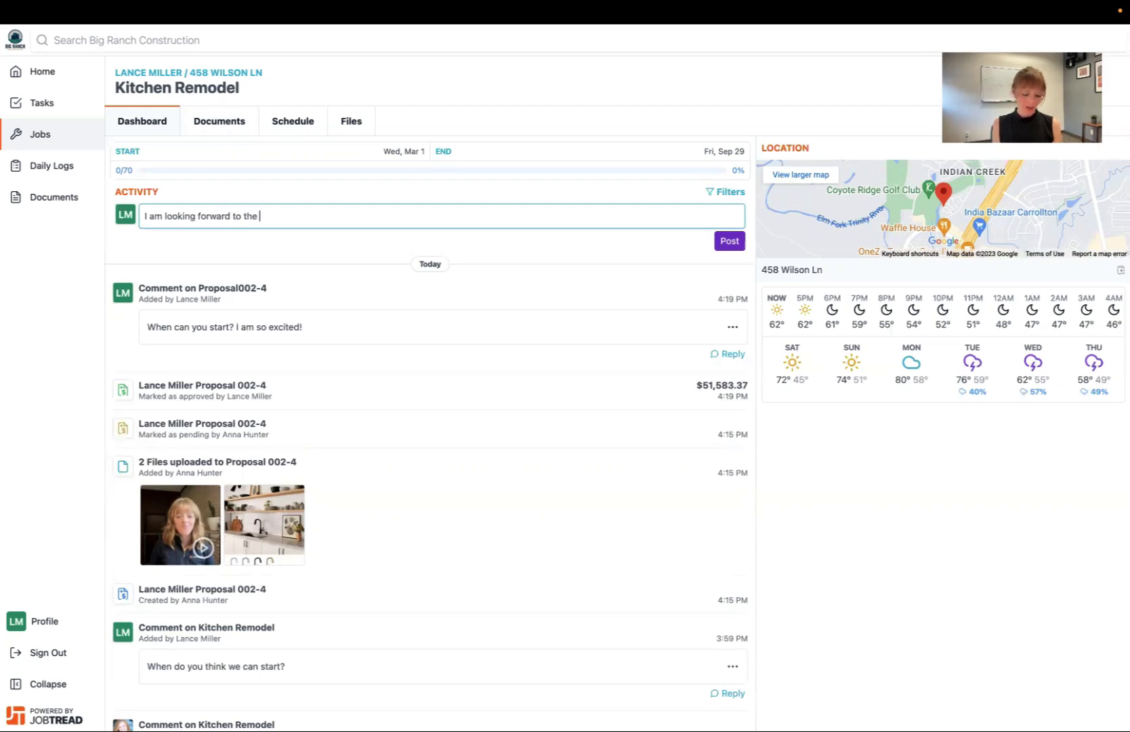
{"action": "type", "text": "project! "}
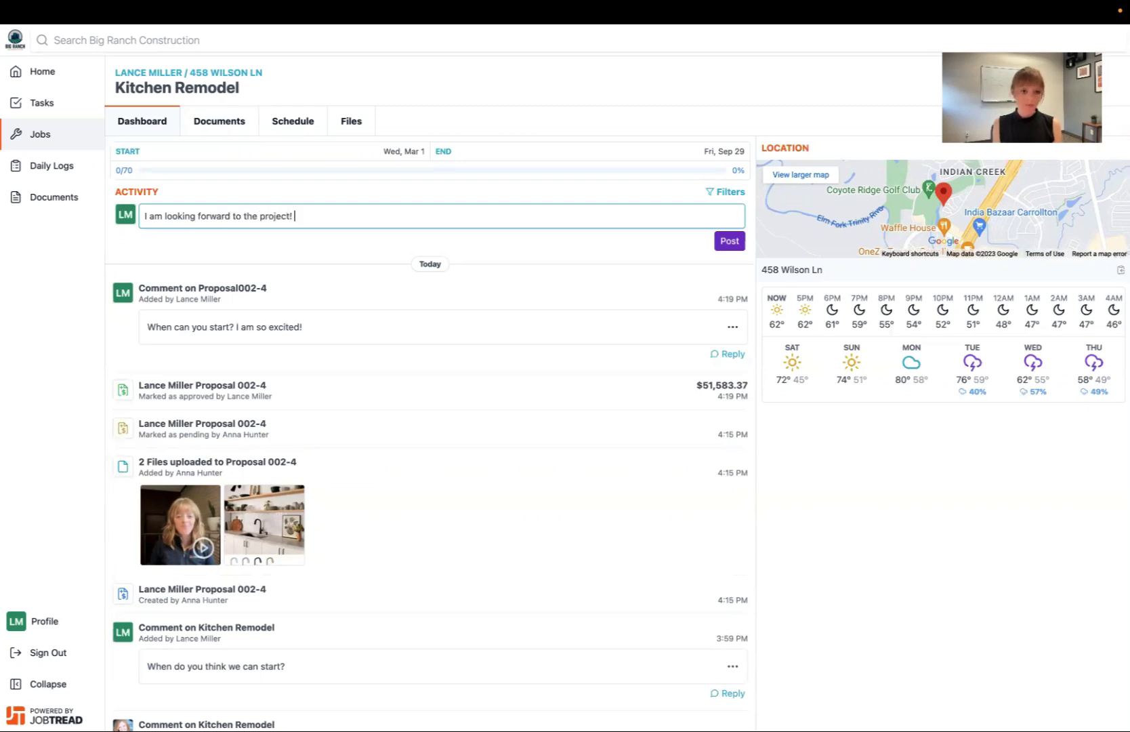
{"action": "type", "text": "Can you remind m"}
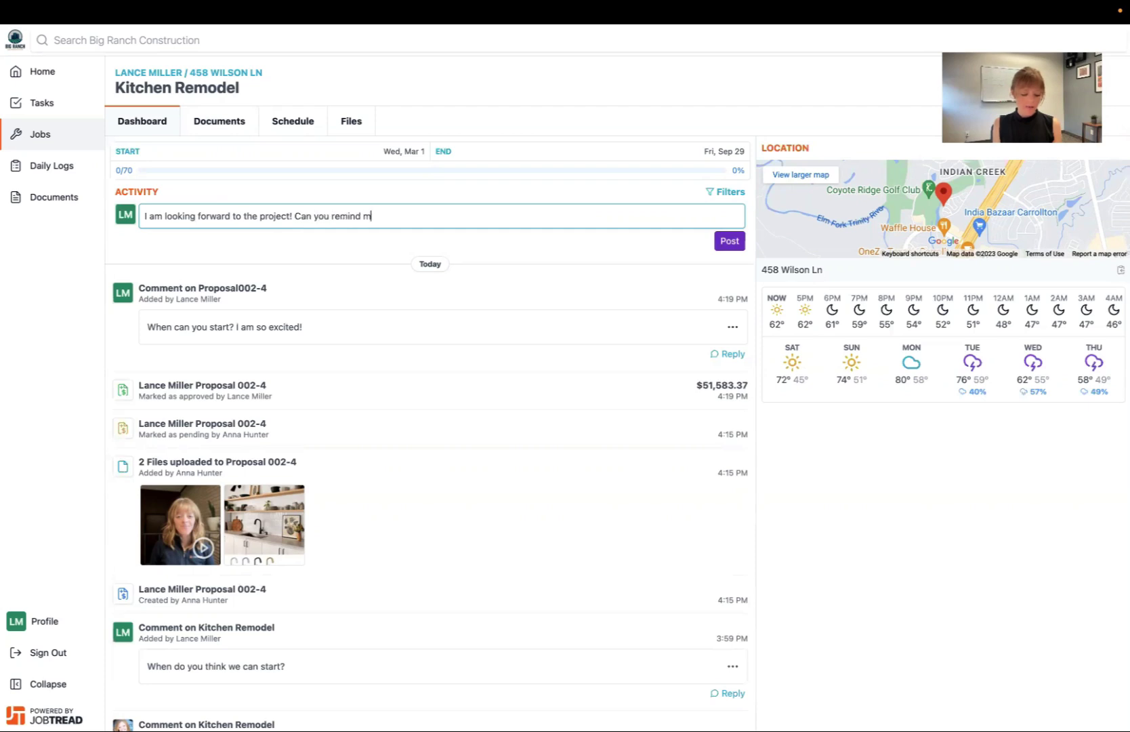
{"action": "type", "text": "e of the payment terms?"}
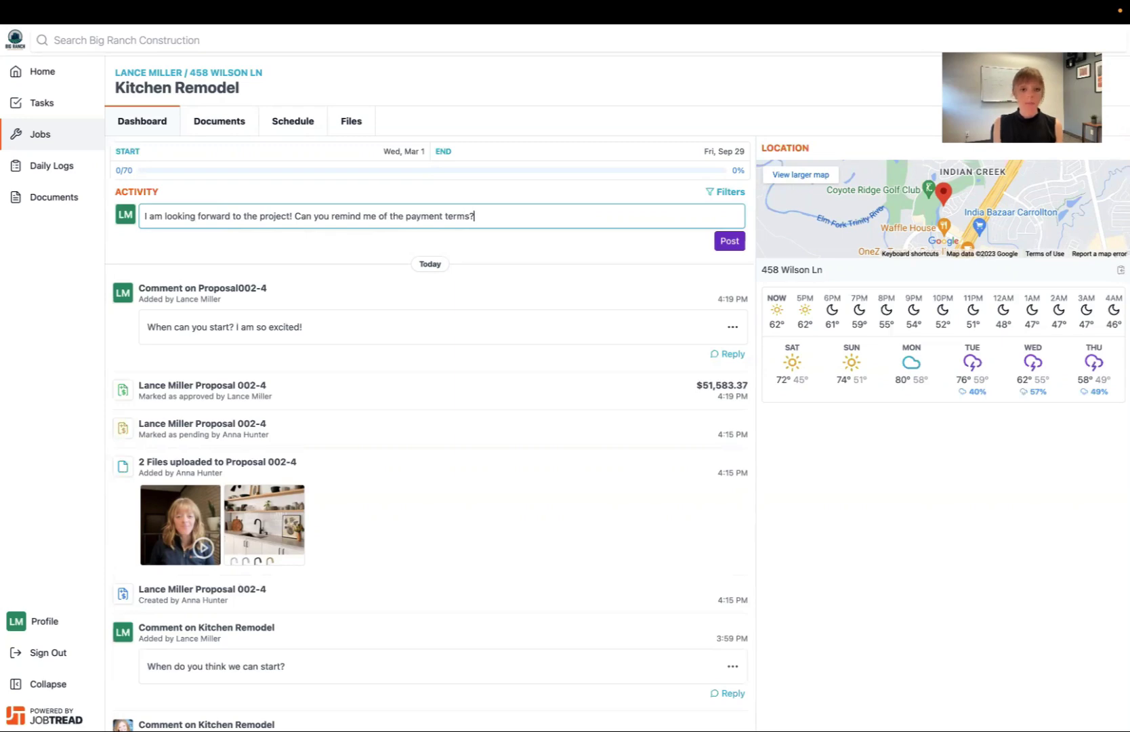
{"action": "left_click", "coordinate": [720, 243]}
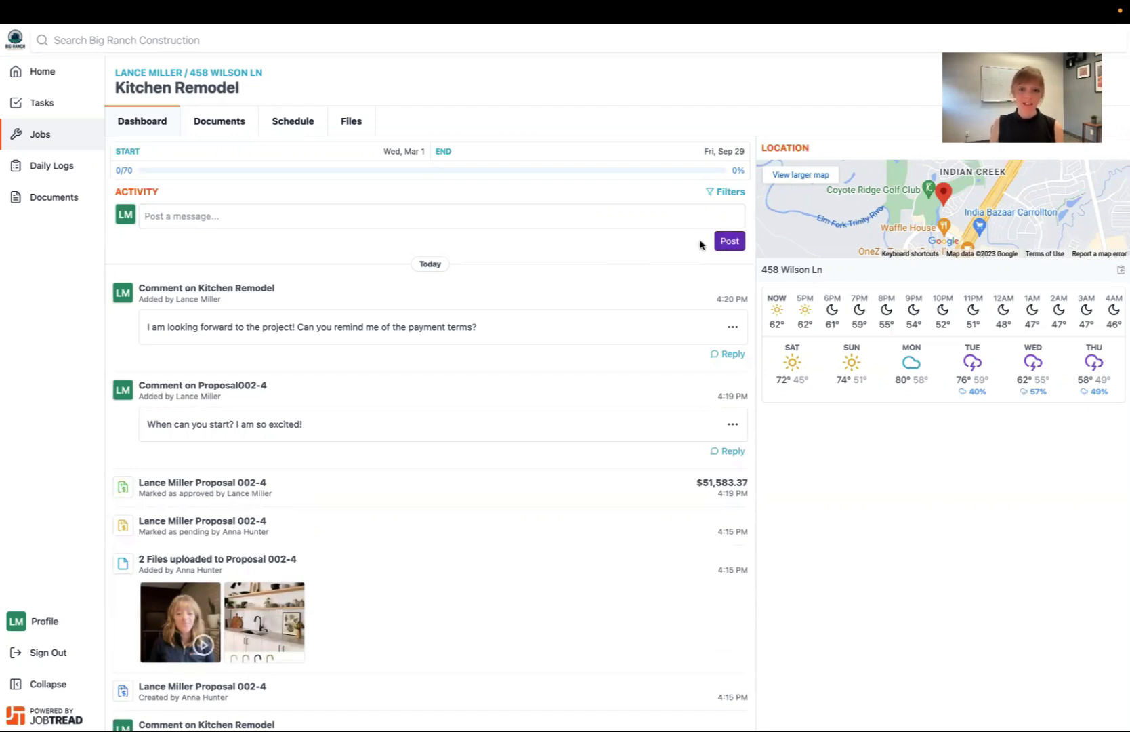
- Review the Kitchen Remodel documents, then scroll the Schedule tab's task list
{"action": "left_click", "coordinate": [234, 119]}
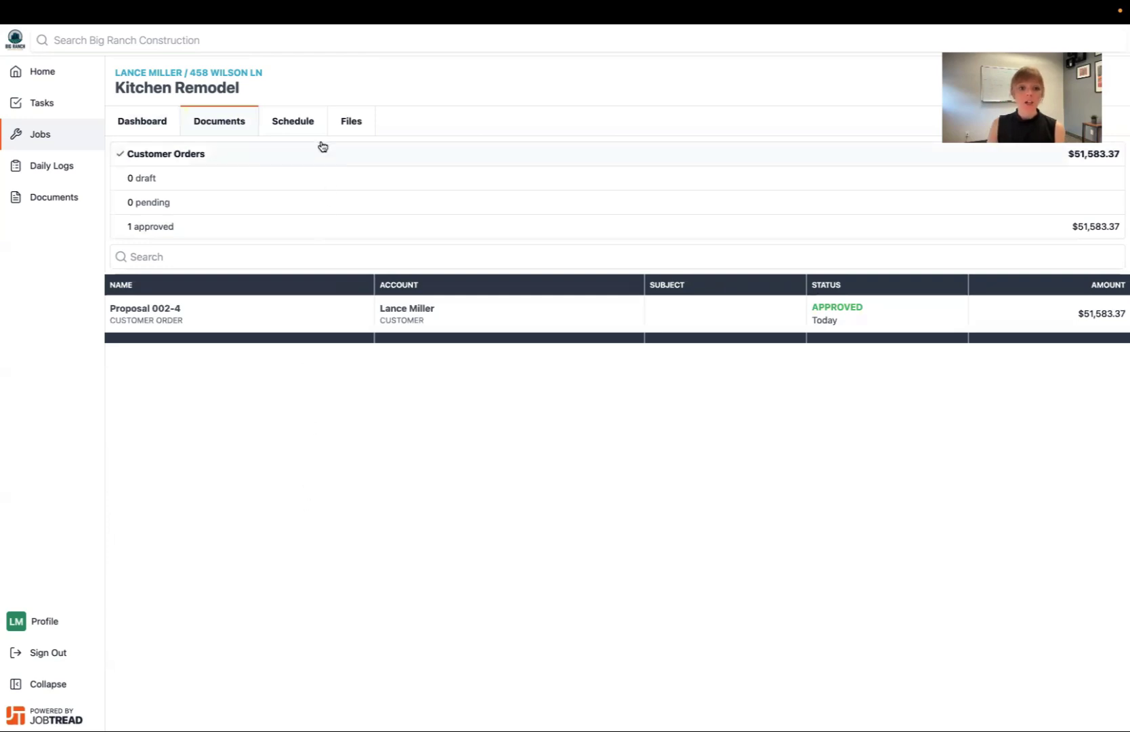
{"action": "left_click", "coordinate": [288, 123]}
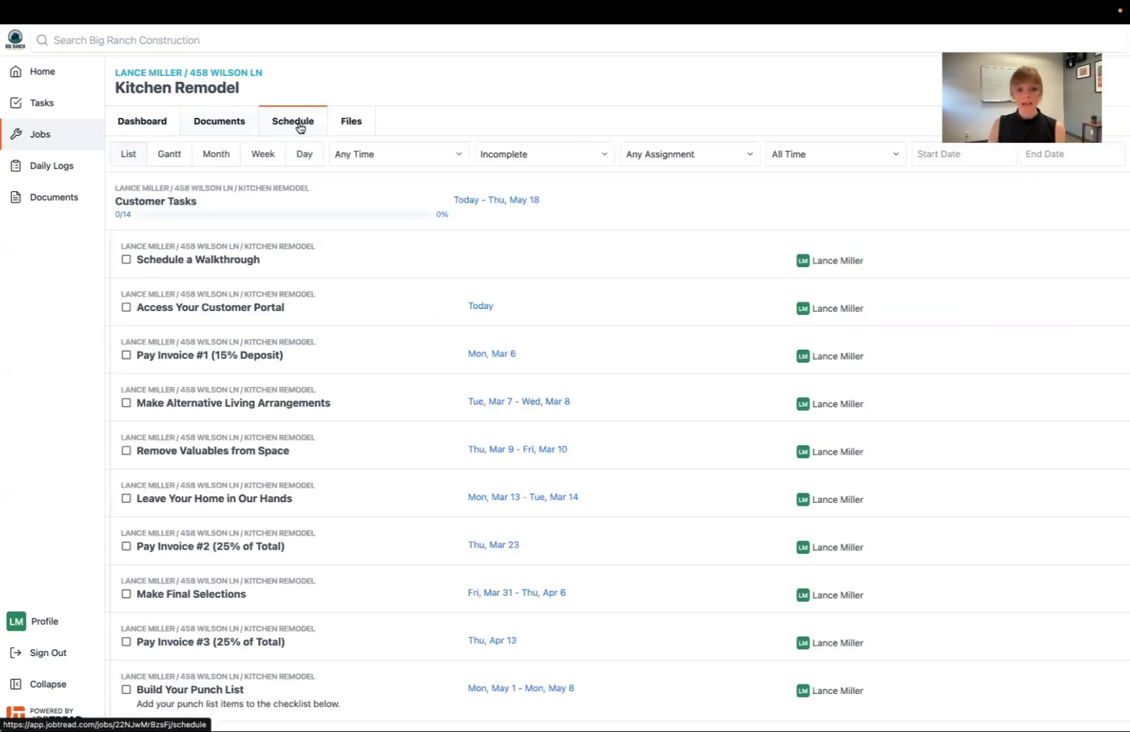
{"action": "scroll", "coordinate": [386, 472], "scroll_direction": "down", "scroll_amount": 3}
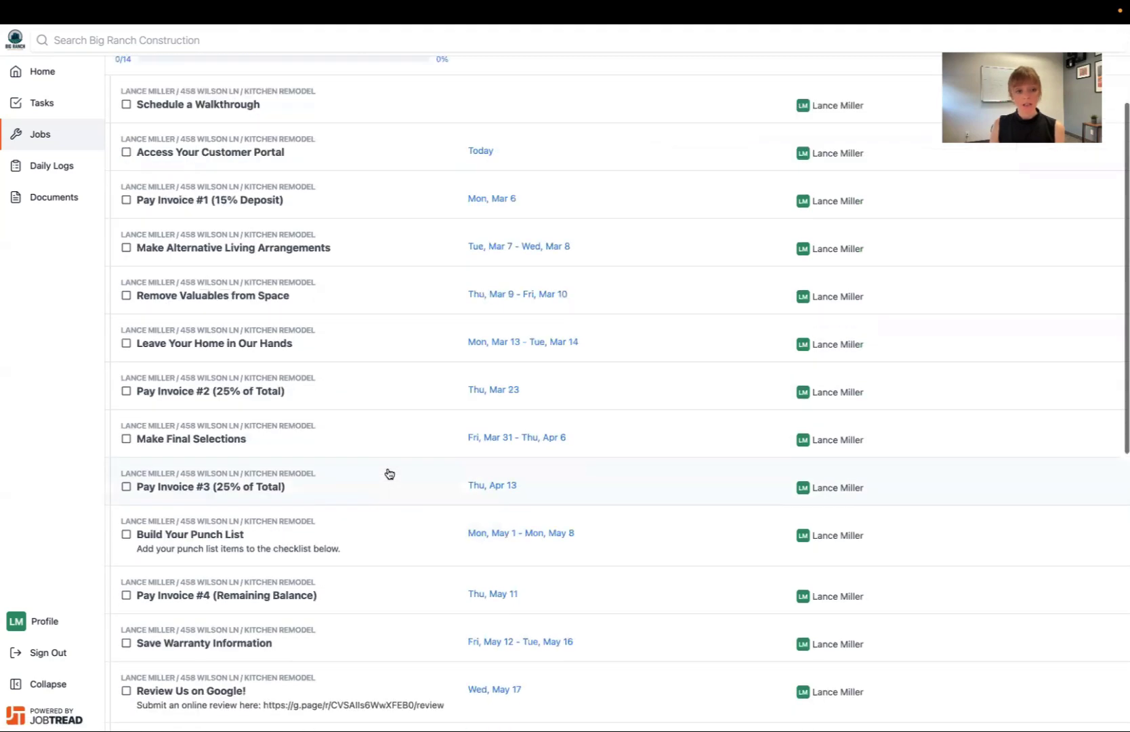
{"action": "scroll", "coordinate": [387, 471], "scroll_direction": "down", "scroll_amount": 2}
{"action": "scroll", "coordinate": [386, 472], "scroll_direction": "up", "scroll_amount": 5}
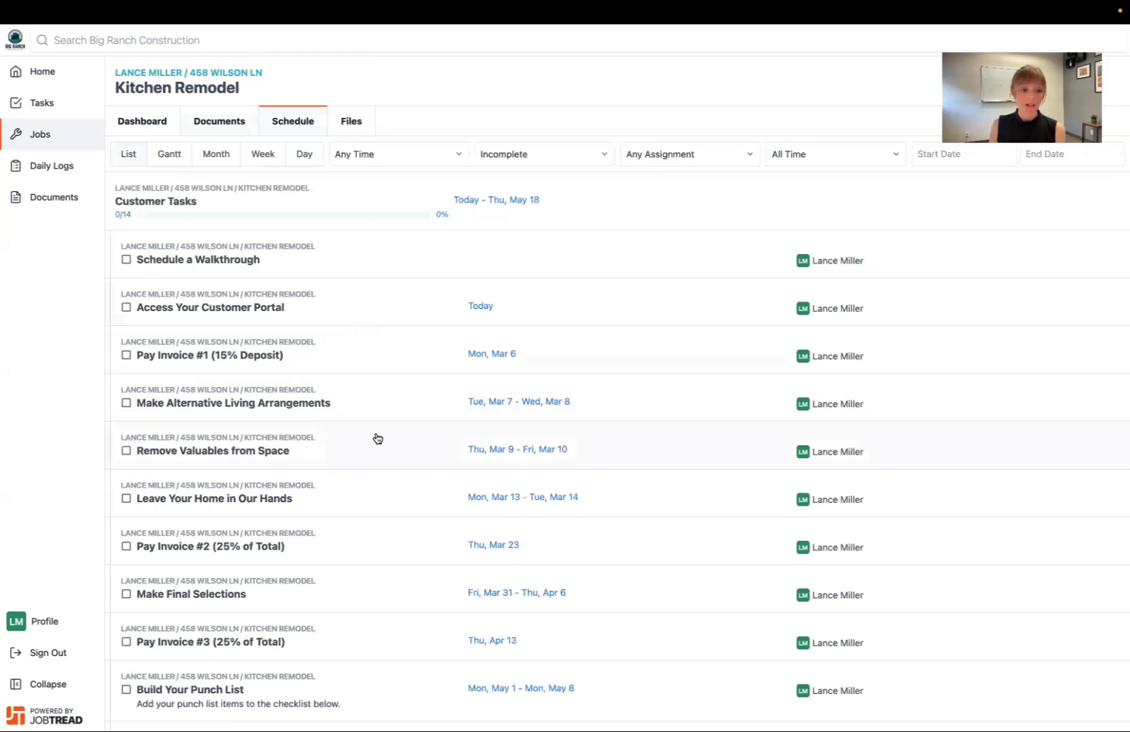
{"action": "scroll", "coordinate": [384, 498], "scroll_direction": "down", "scroll_amount": 3}
{"action": "scroll", "coordinate": [383, 499], "scroll_direction": "down", "scroll_amount": 4}
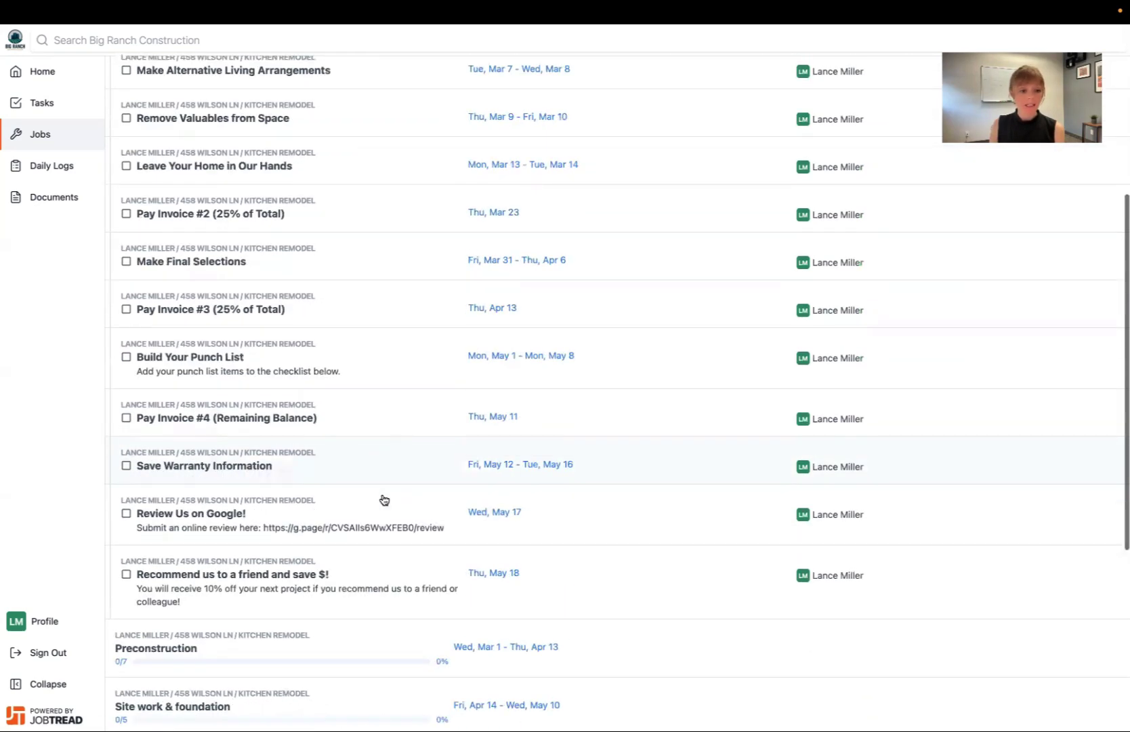
{"action": "scroll", "coordinate": [385, 499], "scroll_direction": "up", "scroll_amount": 5}
{"action": "scroll", "coordinate": [383, 497], "scroll_direction": "up", "scroll_amount": 2}
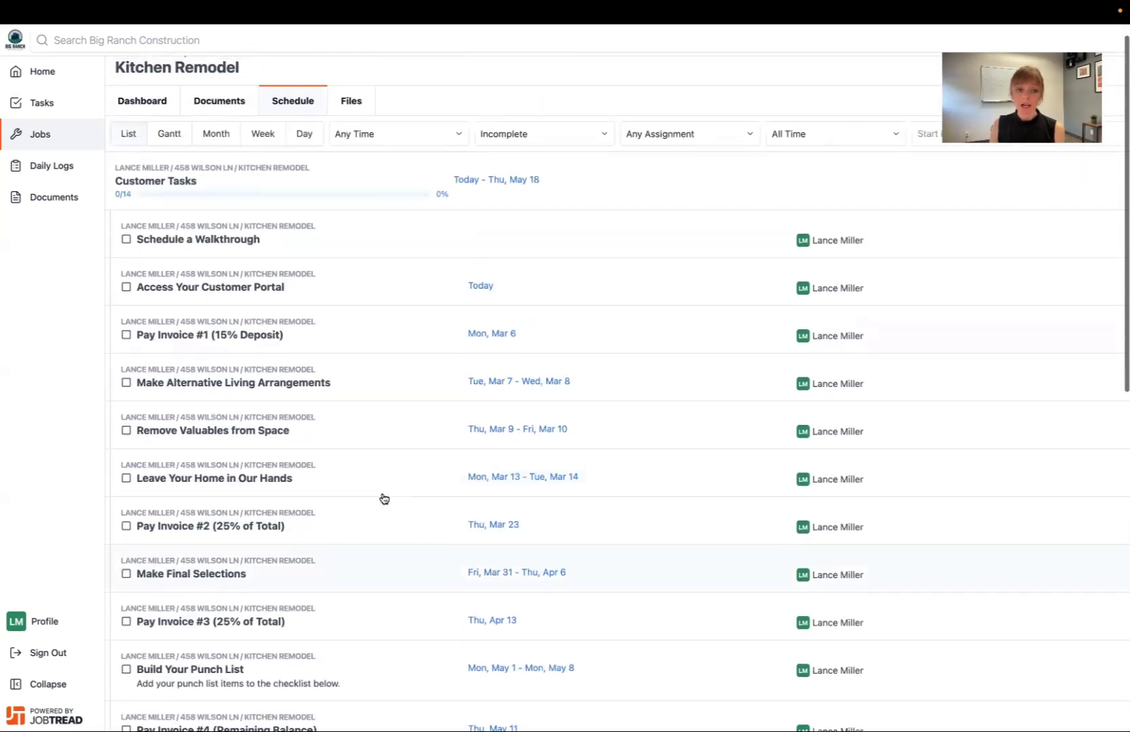
- Switch the schedule to the March 2023 month calendar view
{"action": "left_click", "coordinate": [217, 155]}
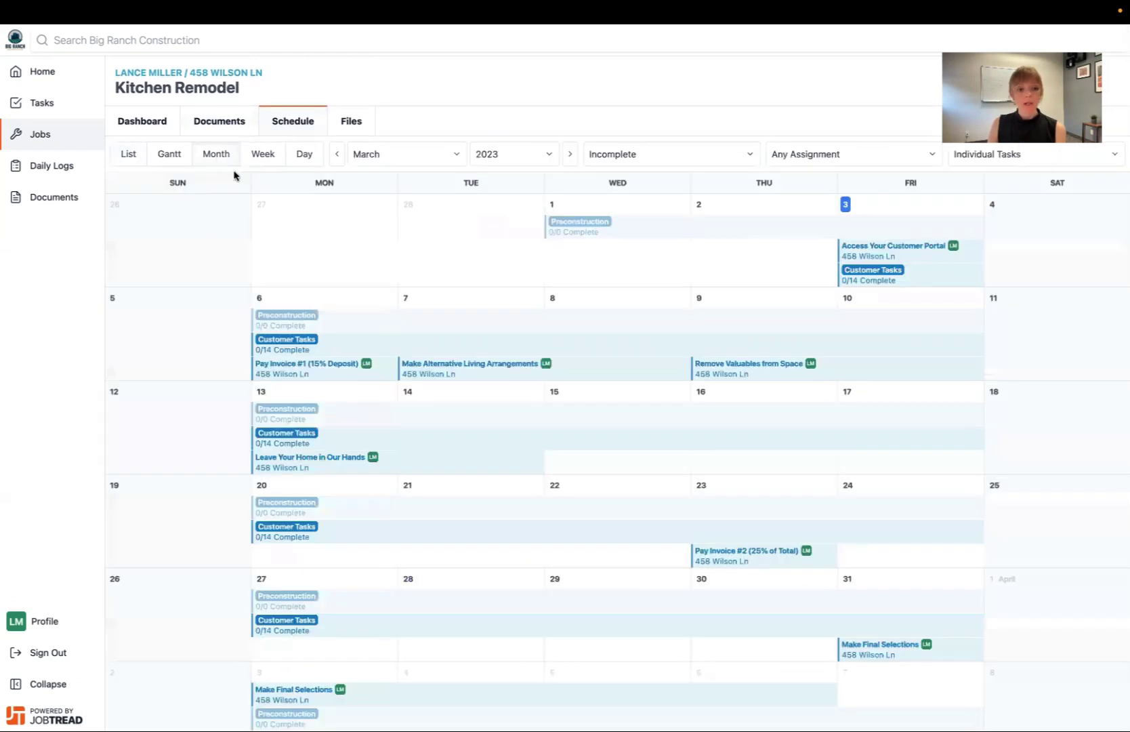
{"action": "scroll", "coordinate": [432, 449], "scroll_direction": "down", "scroll_amount": 4}
{"action": "scroll", "coordinate": [435, 447], "scroll_direction": "down", "scroll_amount": 7}
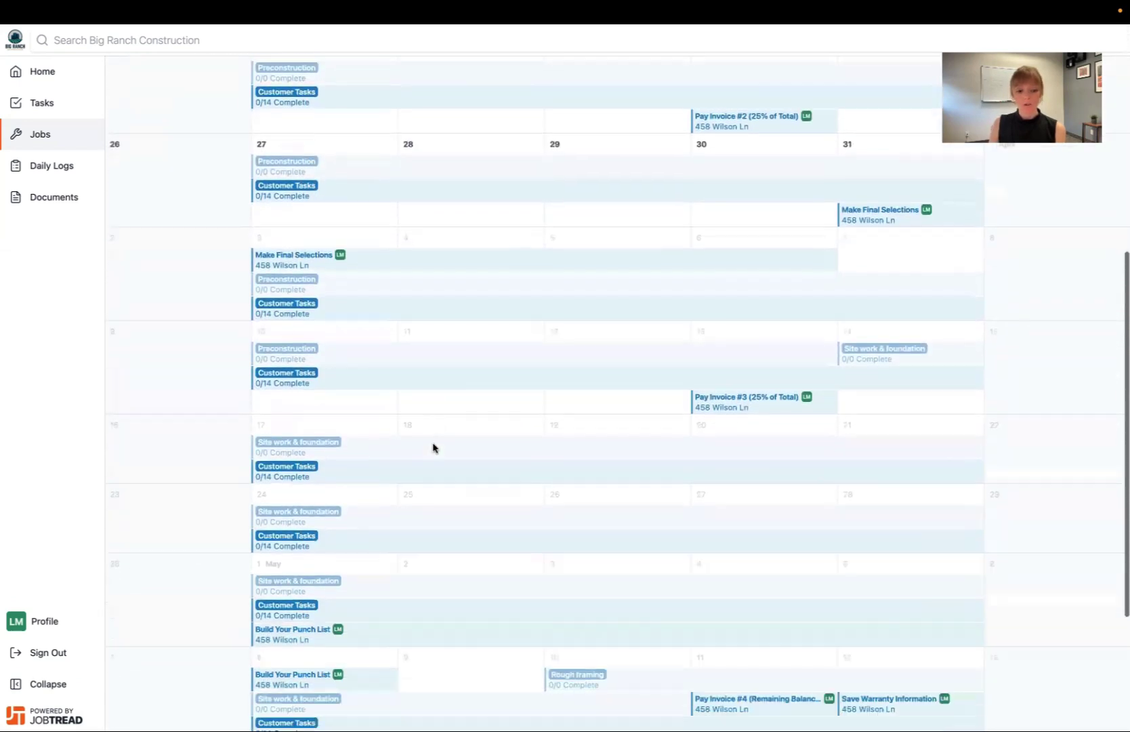
{"action": "scroll", "coordinate": [435, 449], "scroll_direction": "up", "scroll_amount": 1}
{"action": "scroll", "coordinate": [435, 449], "scroll_direction": "up", "scroll_amount": 9}
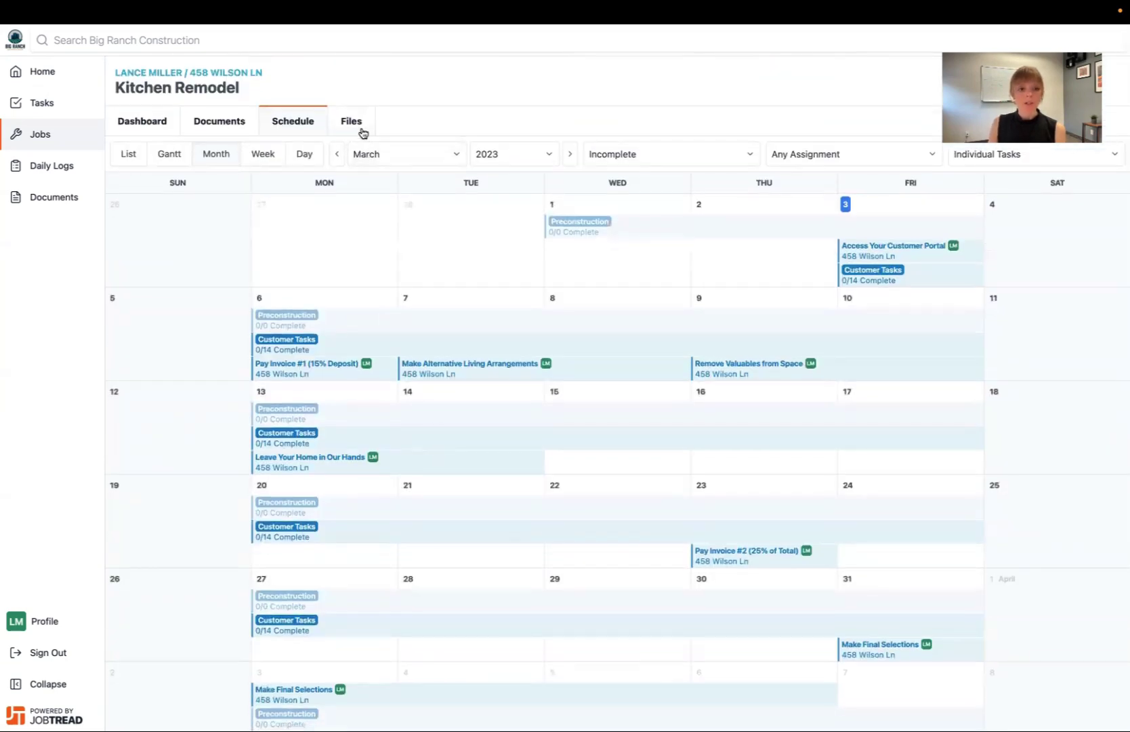
- View the job's two files in grid view, then return to the Kitchen Remodel dashboard
{"action": "left_click", "coordinate": [351, 124]}
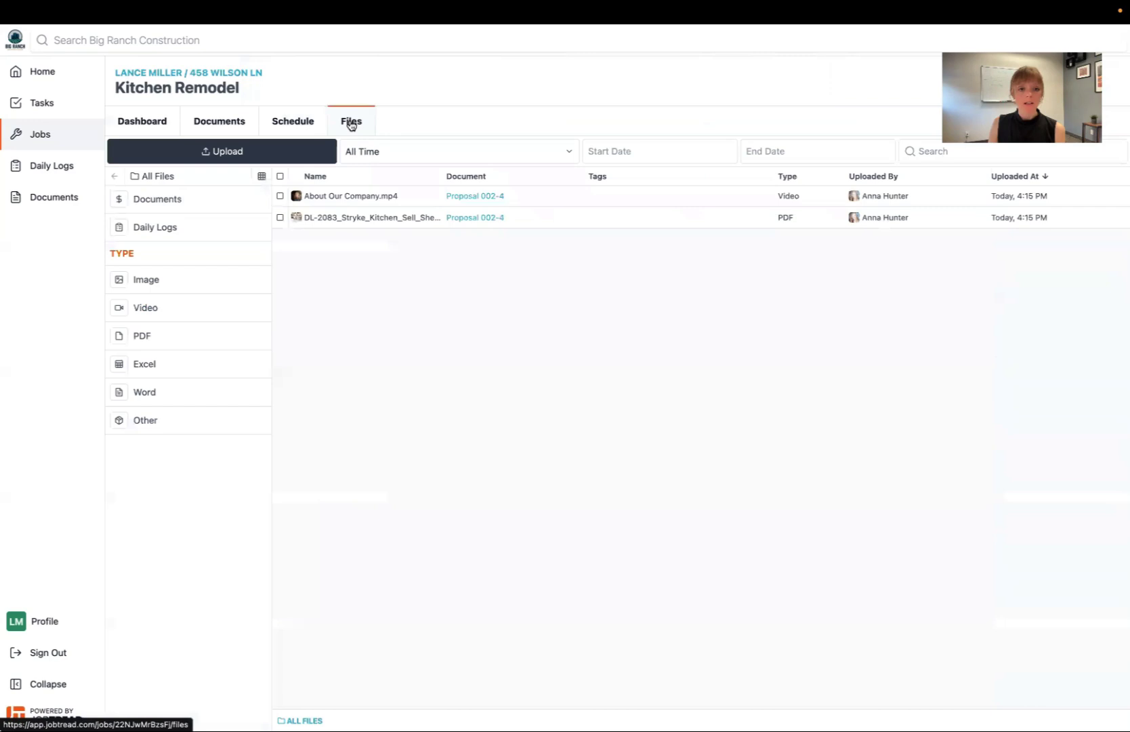
{"action": "left_click", "coordinate": [262, 177]}
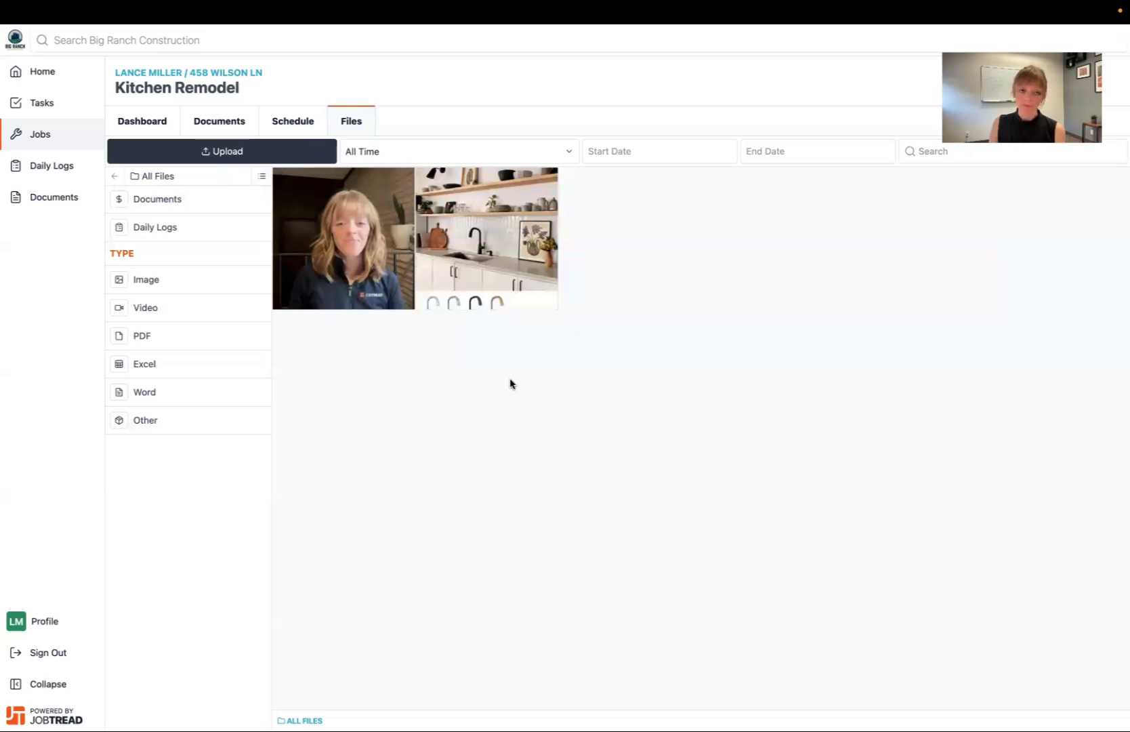
{"action": "left_click", "coordinate": [163, 130]}
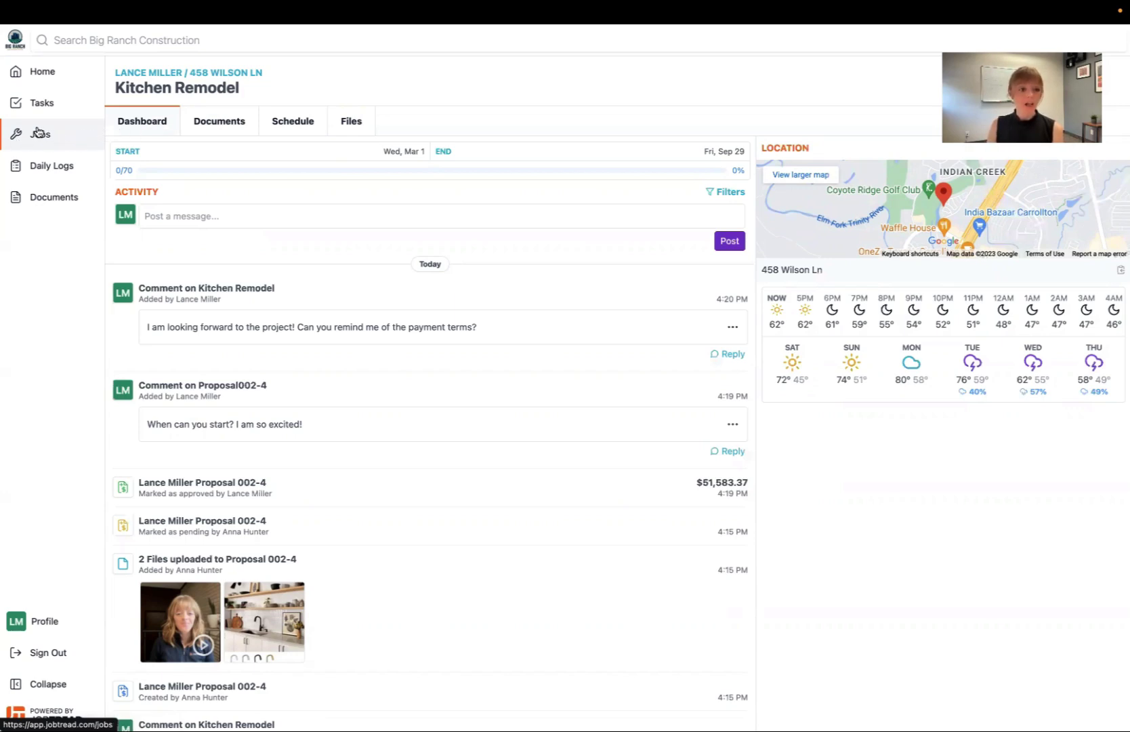
- Open New Deck Build from the Jobs list and scroll its activity feed
{"action": "left_click", "coordinate": [72, 138]}
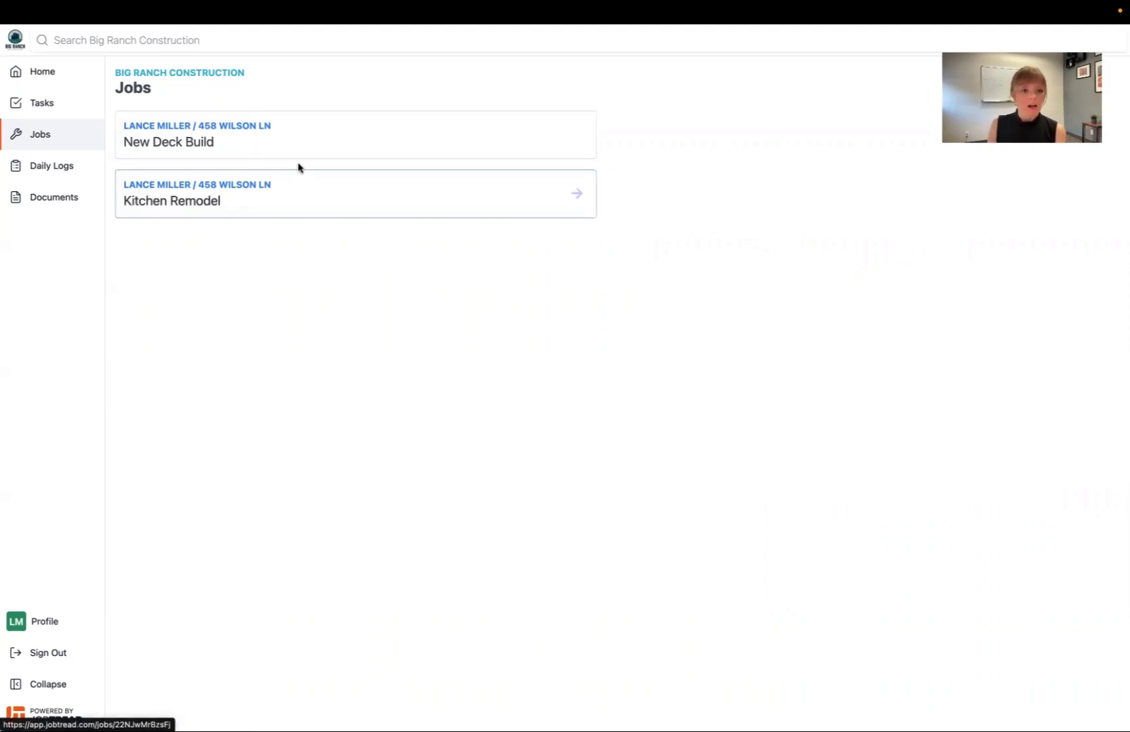
{"action": "left_click", "coordinate": [242, 150]}
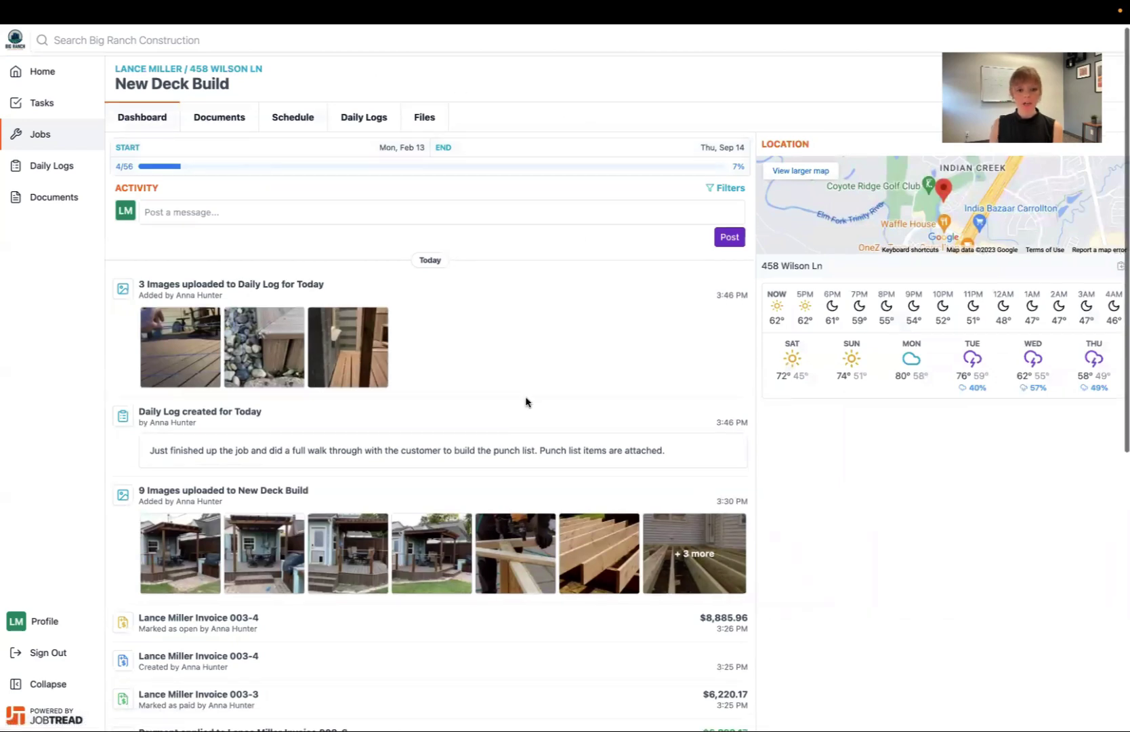
{"action": "scroll", "coordinate": [527, 402], "scroll_direction": "down", "scroll_amount": 6}
{"action": "scroll", "coordinate": [526, 402], "scroll_direction": "up", "scroll_amount": 6}
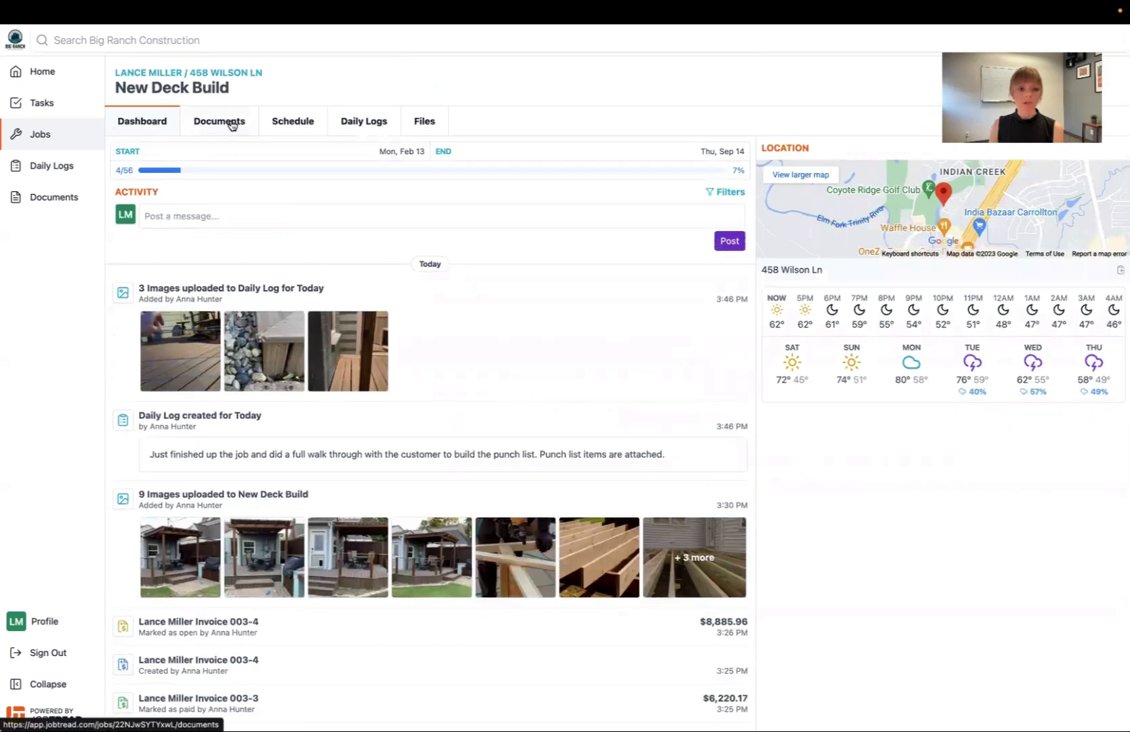
- Open Invoice 003-4, the $8,885.96 final draw, from Documents and scroll its line items
{"action": "left_click", "coordinate": [233, 125]}
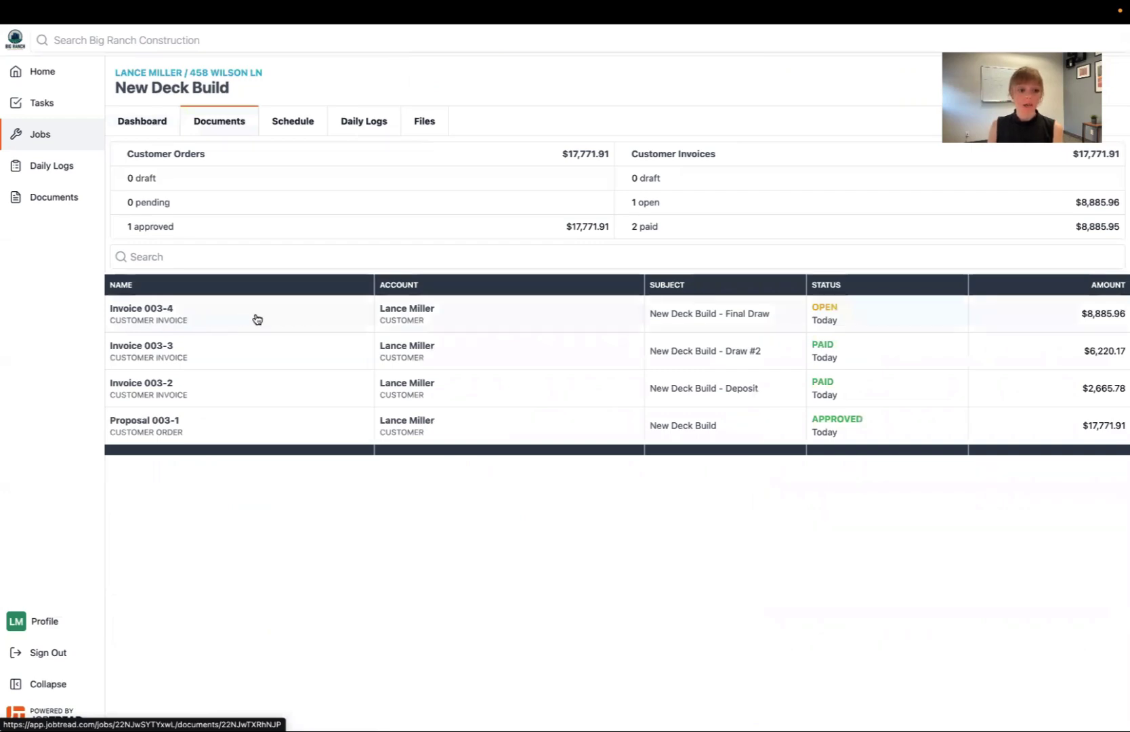
{"action": "left_click", "coordinate": [258, 319]}
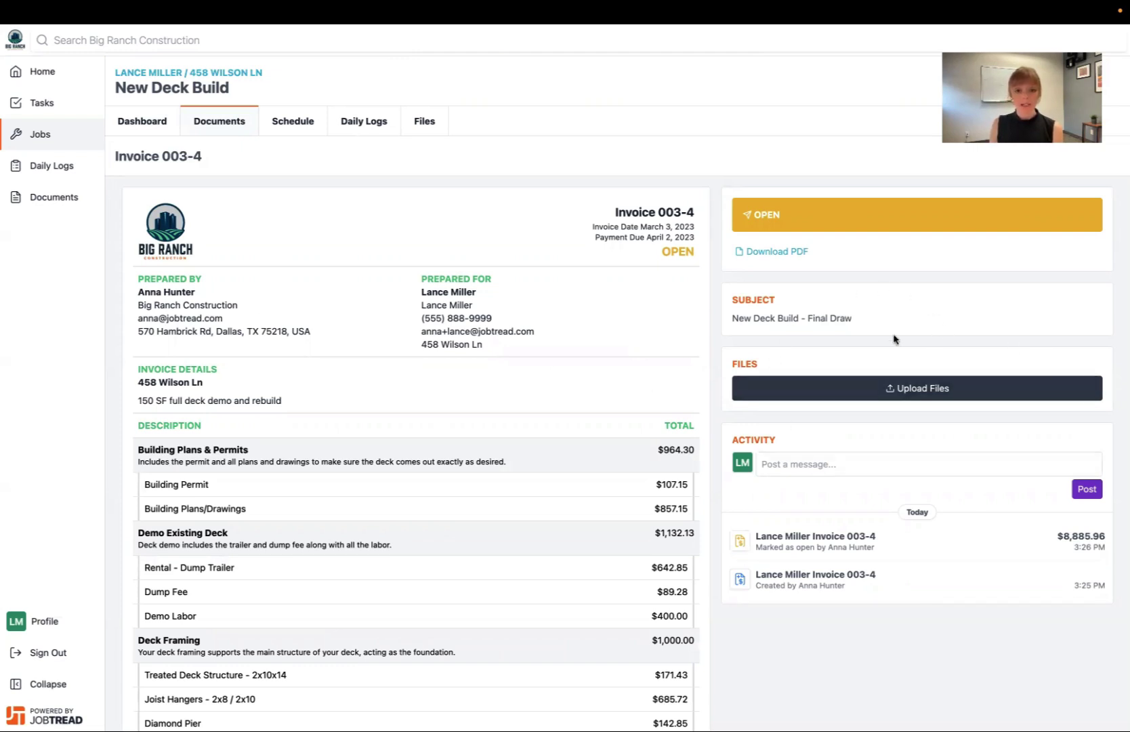
{"action": "scroll", "coordinate": [644, 337], "scroll_direction": "down", "scroll_amount": 6}
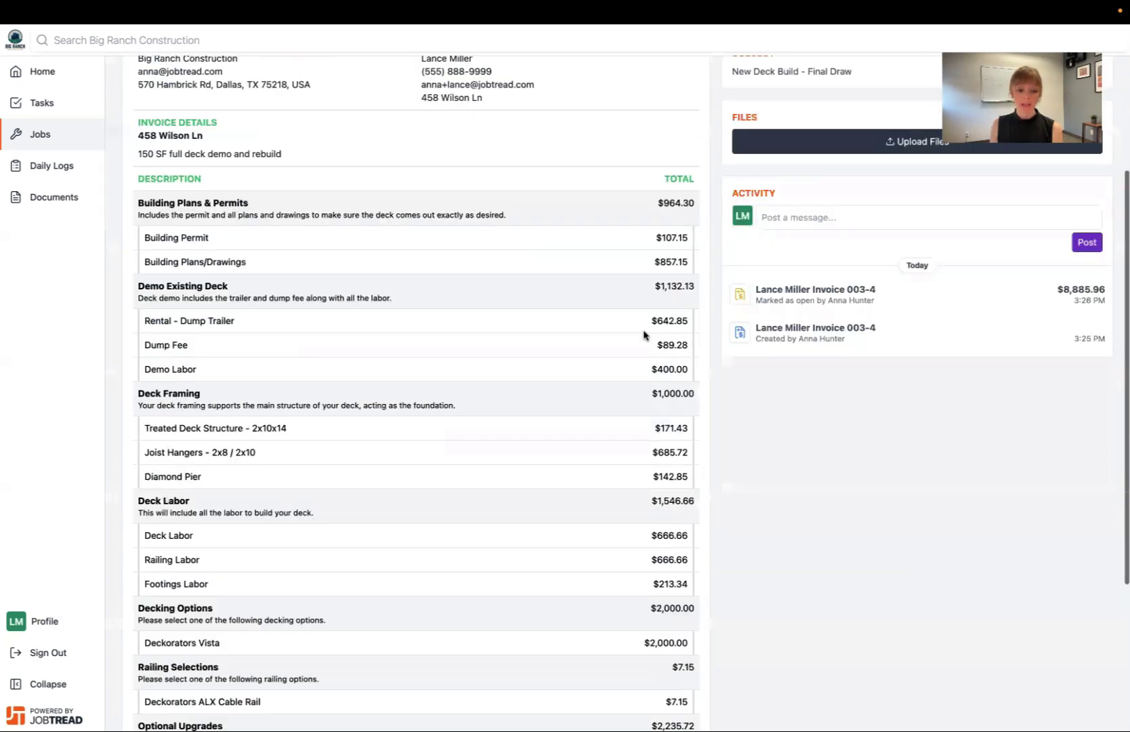
{"action": "scroll", "coordinate": [642, 334], "scroll_direction": "up", "scroll_amount": 6}
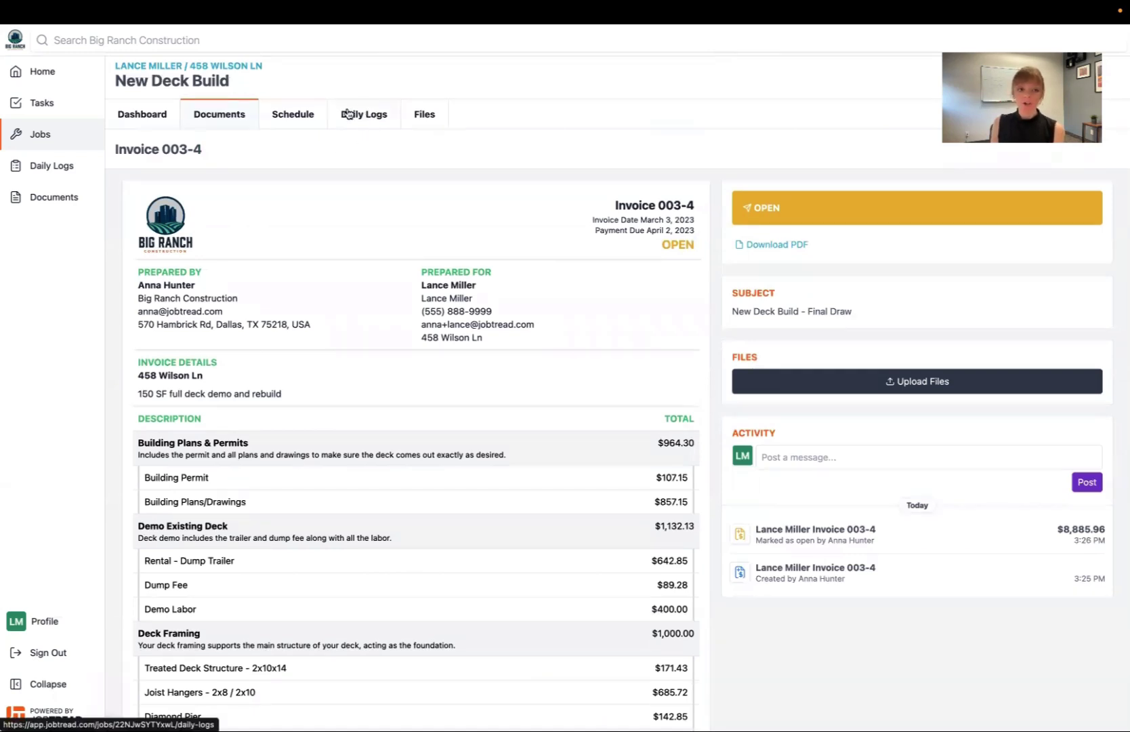
- View the first photo from today's New Deck Build daily log full size, then go to the job's Files
{"action": "left_click", "coordinate": [372, 122]}
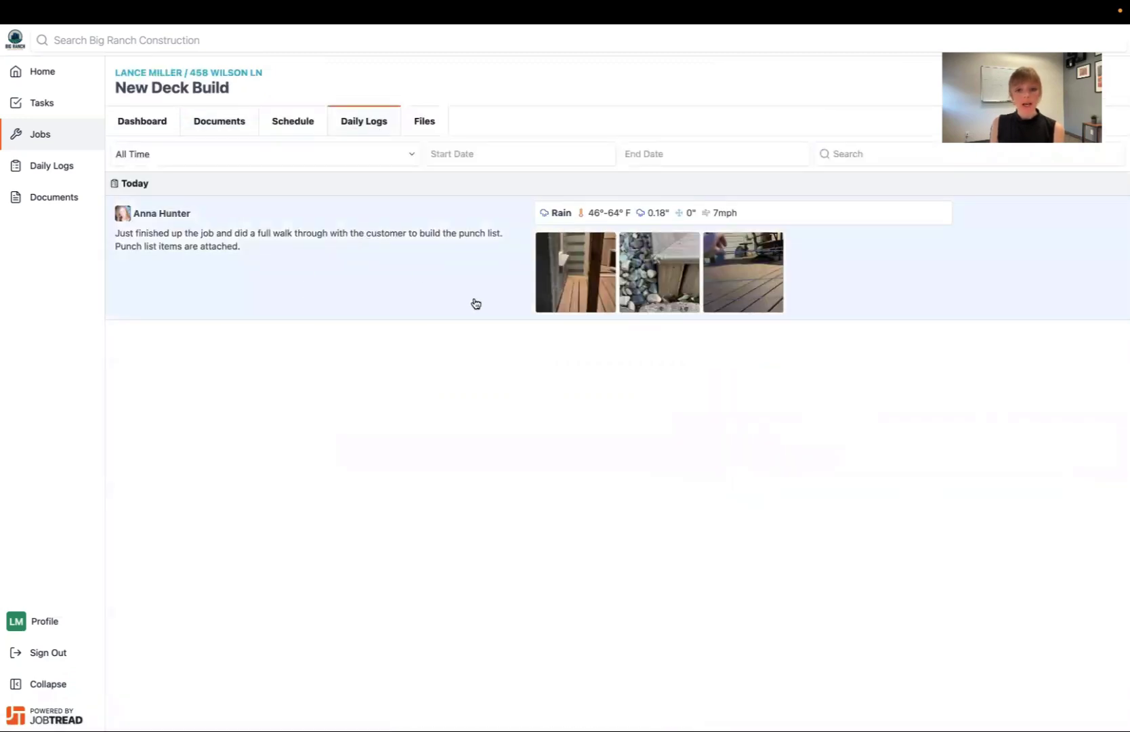
{"action": "left_click", "coordinate": [571, 281]}
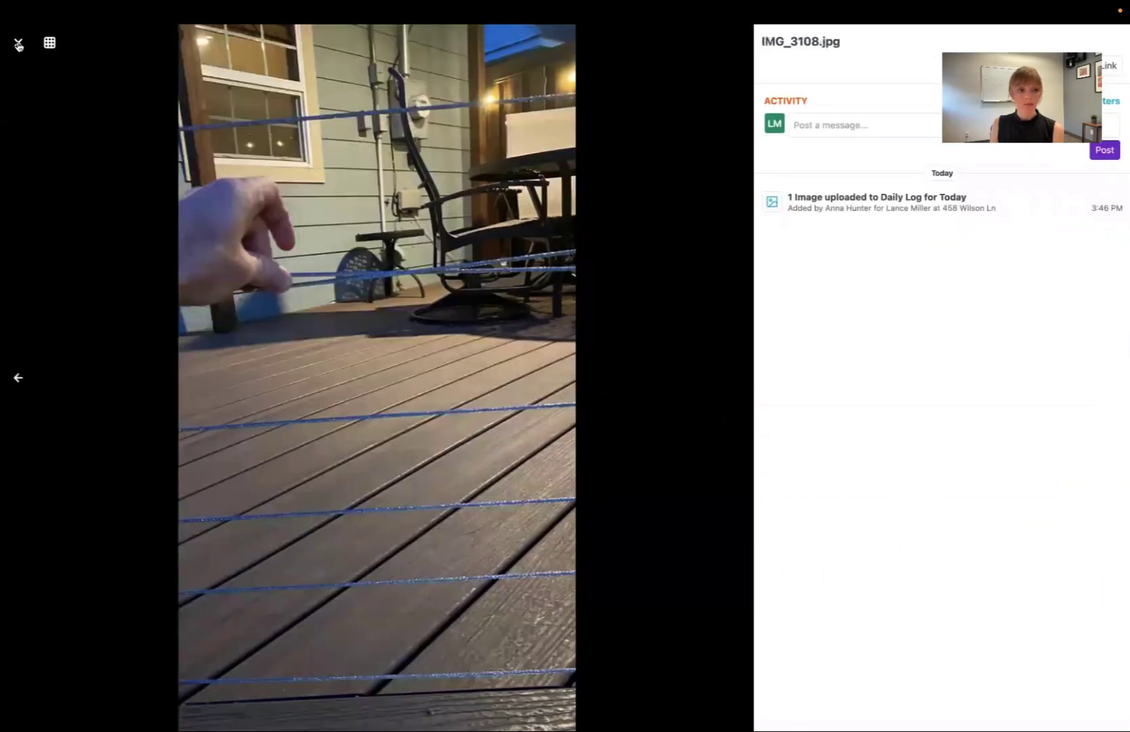
{"action": "left_click", "coordinate": [18, 44]}
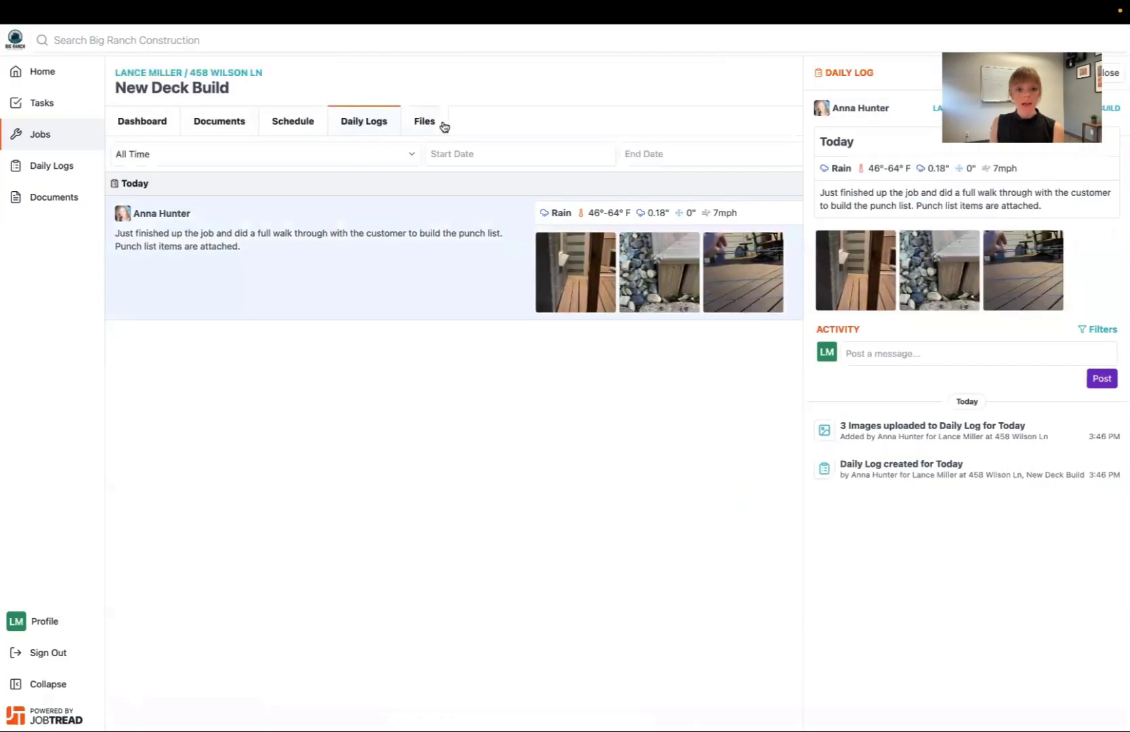
{"action": "left_click", "coordinate": [427, 123]}
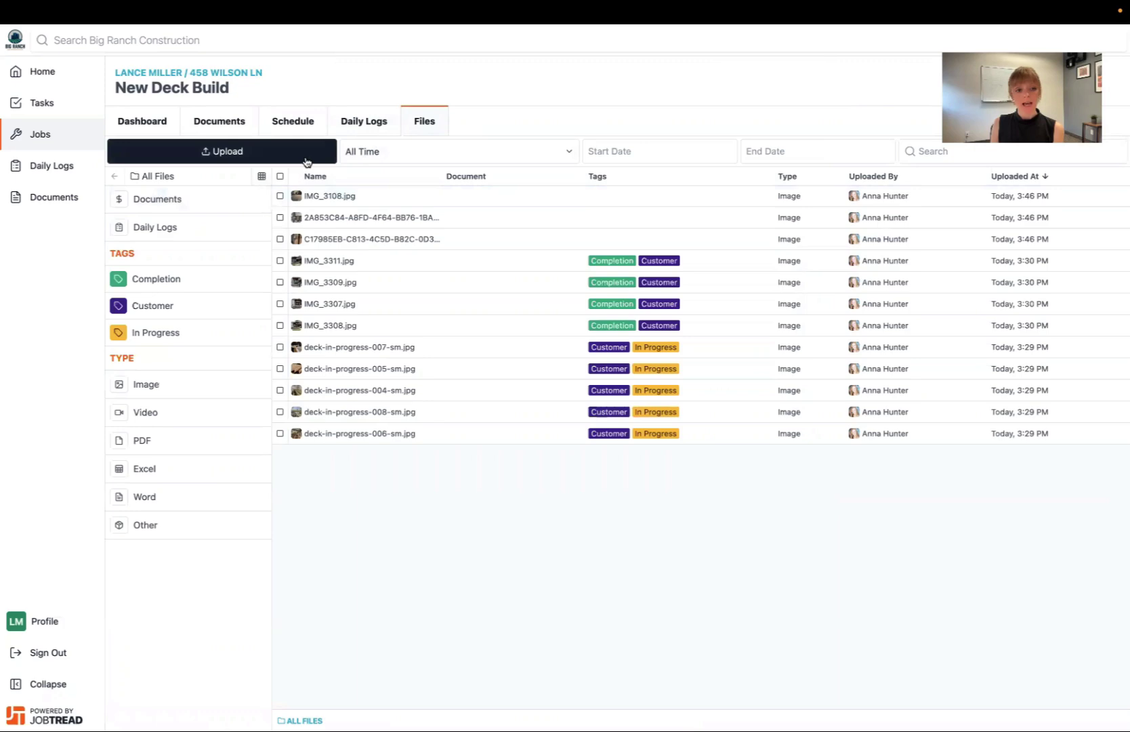
- Switch the twelve New Deck Build files from list to thumbnail grid view
{"action": "left_click", "coordinate": [261, 178]}
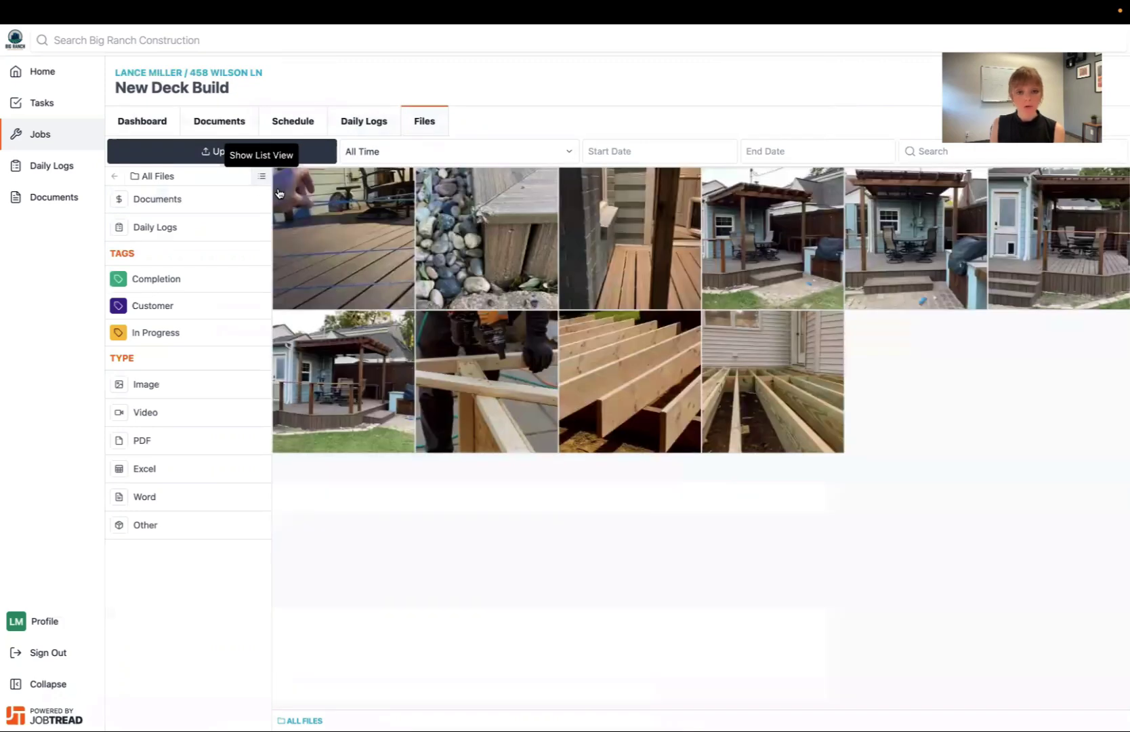